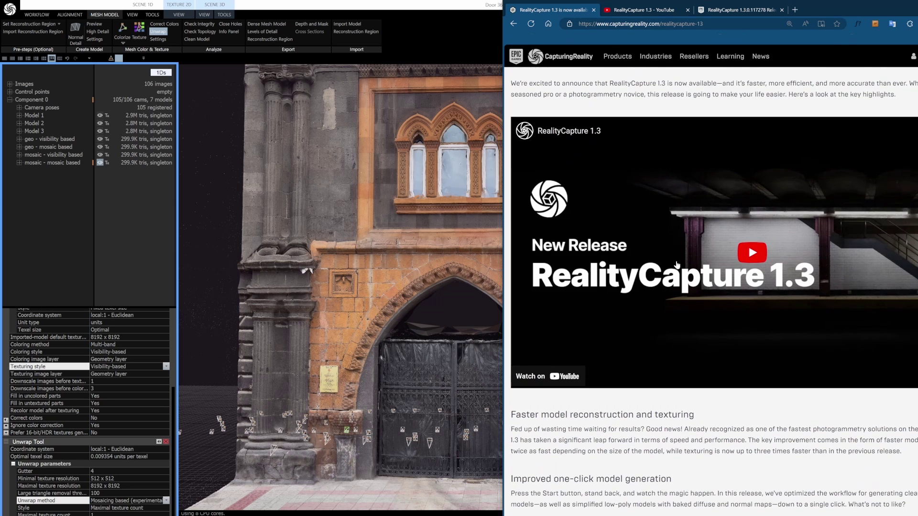
# Browse the RealityCapture 1.3 release page and switch to the release video on YouTube
pyautogui.scroll(2, 677, 266)
pyautogui.hotkey('ctrl', 'Tab')
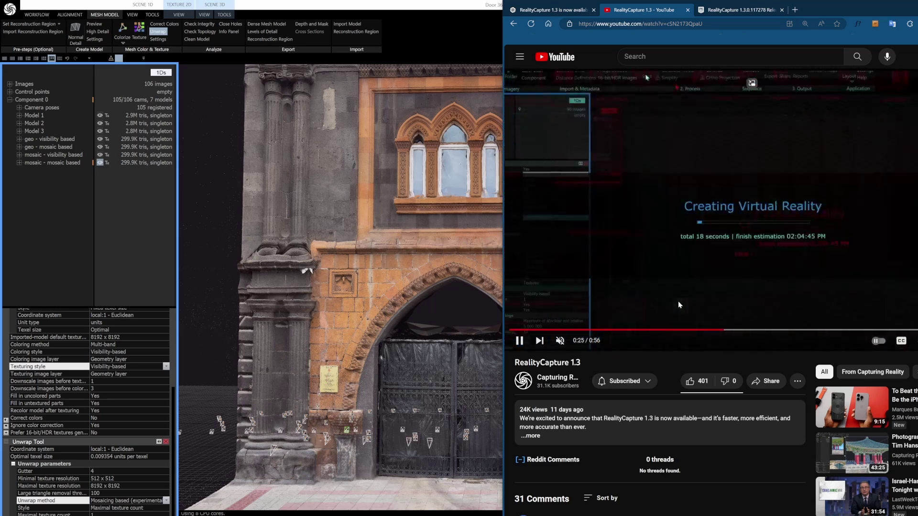
# Switch to RealityCapture and display the "geo - visibility based" model around the arched doorway
pyautogui.click(333, 394)
pyautogui.scroll(5, 330, 394)
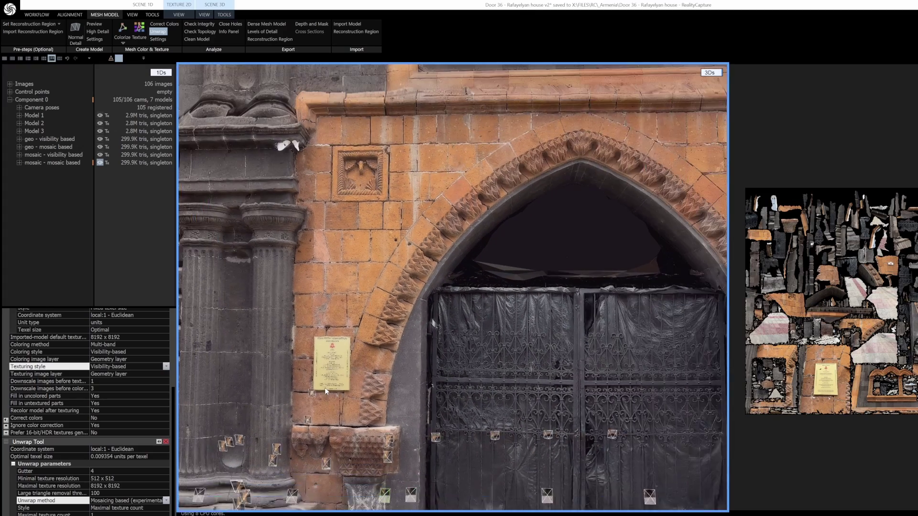
pyautogui.scroll(-2, 325, 391)
pyautogui.click(50, 140)
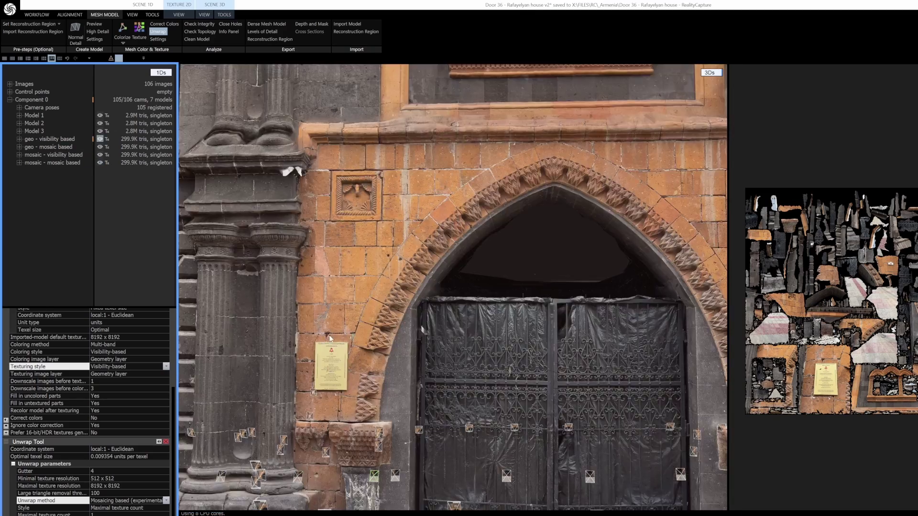
# Examine the yellow plaque's texture on the geo - visibility based model, both close up and with the whole façade in view
pyautogui.moveTo(332, 334); pyautogui.dragTo(360, 300)
pyautogui.scroll(5, 360, 339)
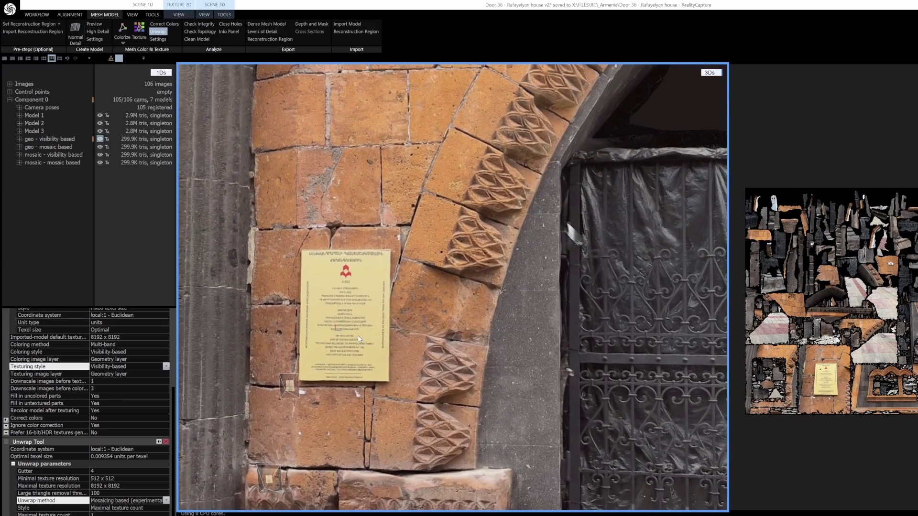
pyautogui.scroll(-10, 359, 338)
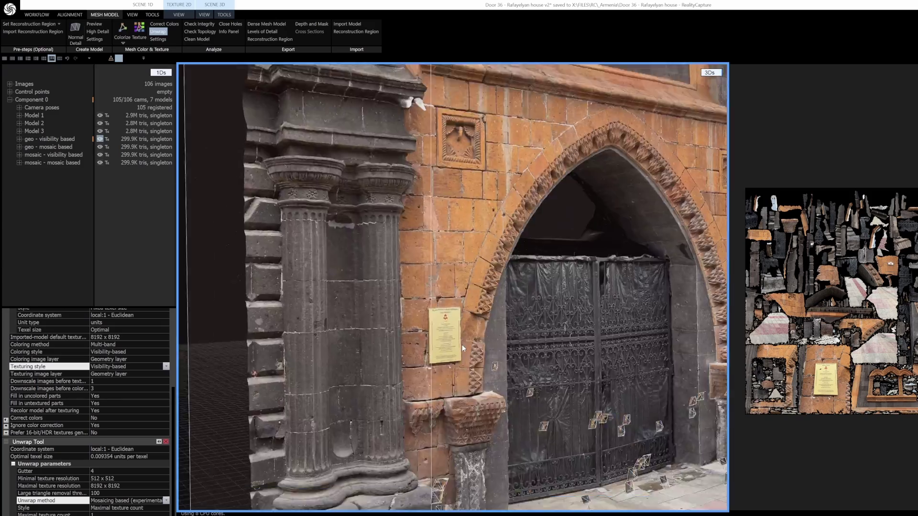
pyautogui.scroll(-8, 503, 361)
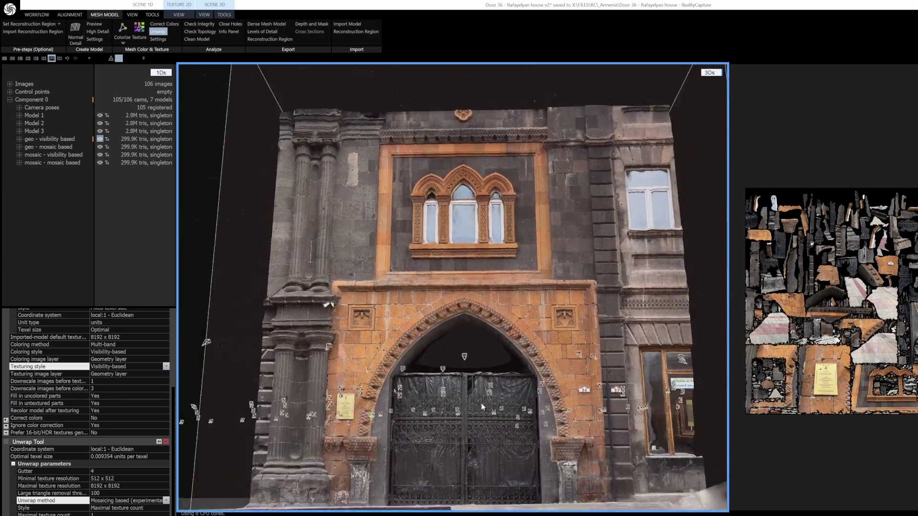
pyautogui.scroll(-4, 487, 412)
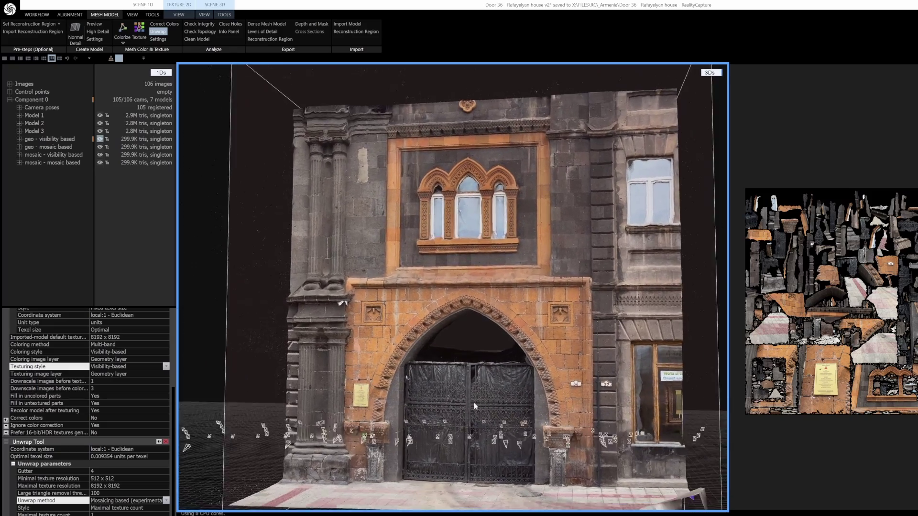
pyautogui.scroll(10, 370, 397)
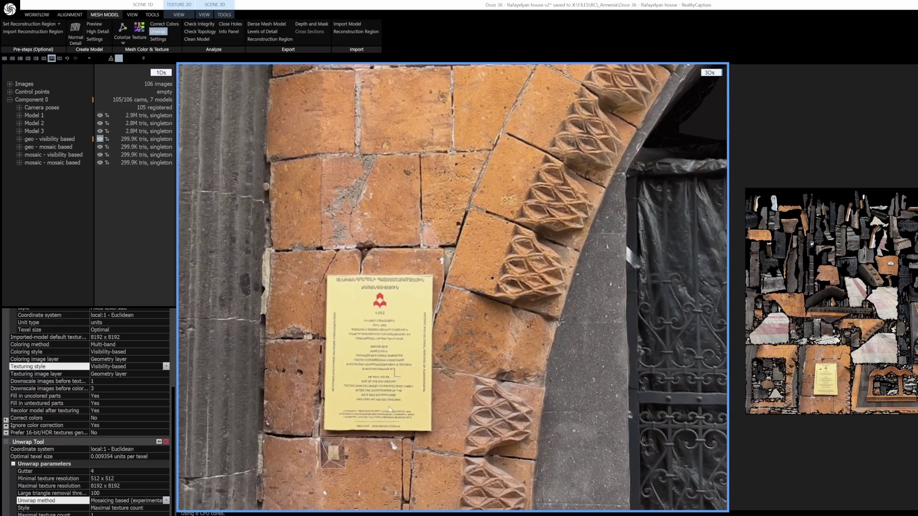
pyautogui.moveTo(390, 397)
pyautogui.mouseDown()
pyautogui.moveTo(339, 403)
pyautogui.moveTo(389, 400)
pyautogui.mouseUp()
pyautogui.moveTo(304, 465); pyautogui.dragTo(333, 442, button='right')
# Show the source photos IMG_8847.jpg and IMG_8848.jpg from the two cameras nearest the plaque
pyautogui.moveTo(478, 357); pyautogui.dragTo(406, 285)
pyautogui.scroll(-5, 424, 322)
pyautogui.click(367, 322)
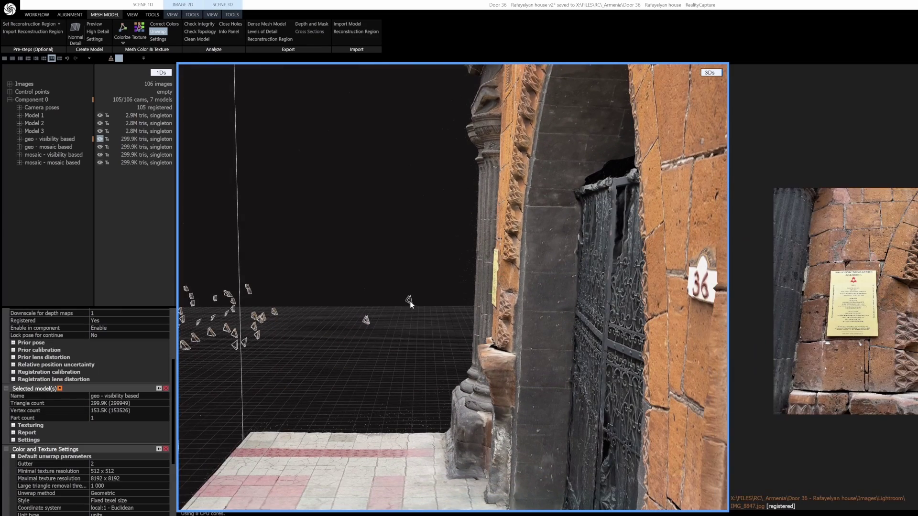
pyautogui.click(409, 301)
pyautogui.scroll(5, 832, 303)
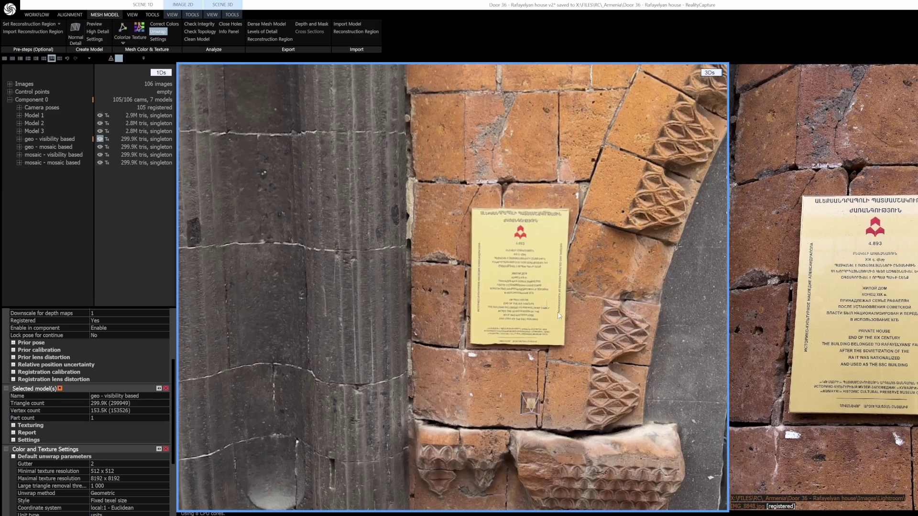
# Inspect the plaque on the model beside its source photo, and bring the full façade back into view
pyautogui.moveTo(559, 314); pyautogui.dragTo(565, 311)
pyautogui.scroll(-6, 566, 313)
pyautogui.moveTo(566, 312); pyautogui.dragTo(419, 304, button='right')
pyautogui.moveTo(418, 303); pyautogui.dragTo(450, 303)
pyautogui.scroll(-3, 449, 302)
pyautogui.moveTo(470, 305); pyautogui.dragTo(432, 370, button='right')
pyautogui.moveTo(432, 369); pyautogui.dragTo(412, 357)
pyautogui.scroll(-3, 413, 357)
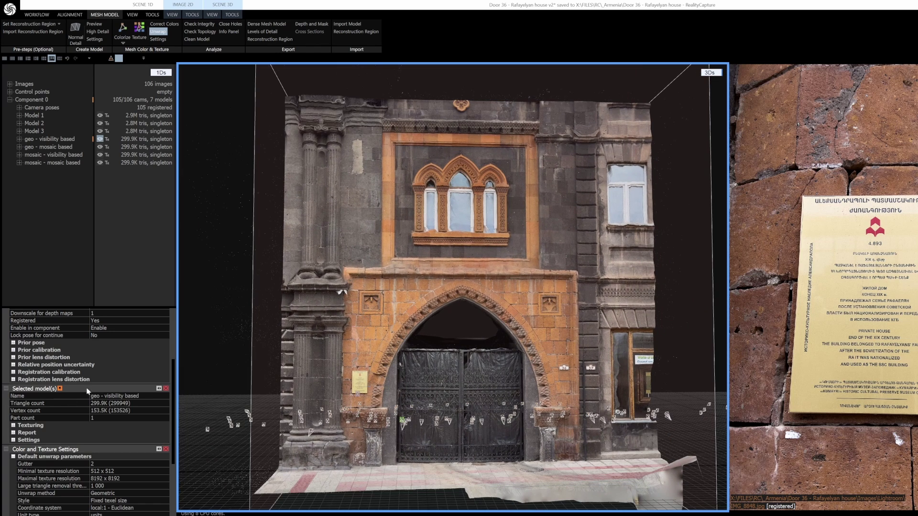
# Set the Unwrap Tool's unwrap method to Geometric and select the Texturing style setting
pyautogui.scroll(-3, 85, 499)
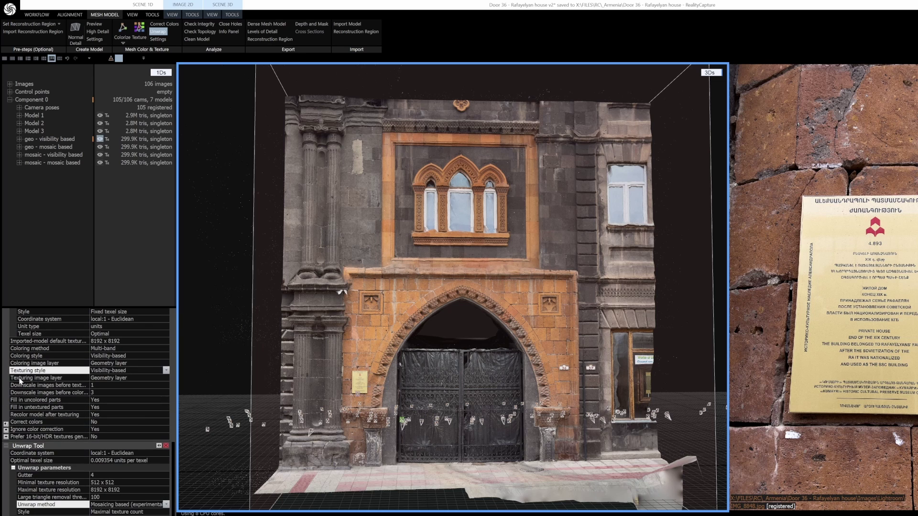
pyautogui.scroll(-1, 48, 502)
pyautogui.click(165, 500)
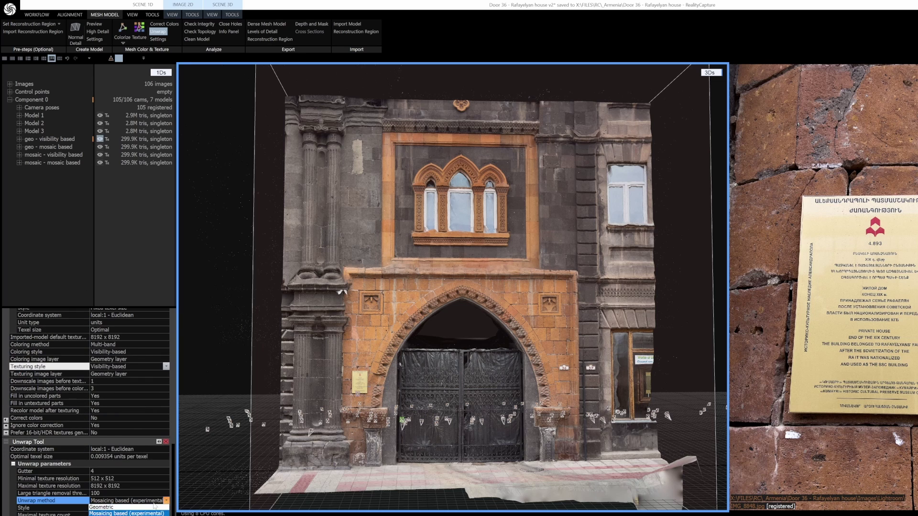
pyautogui.click(110, 508)
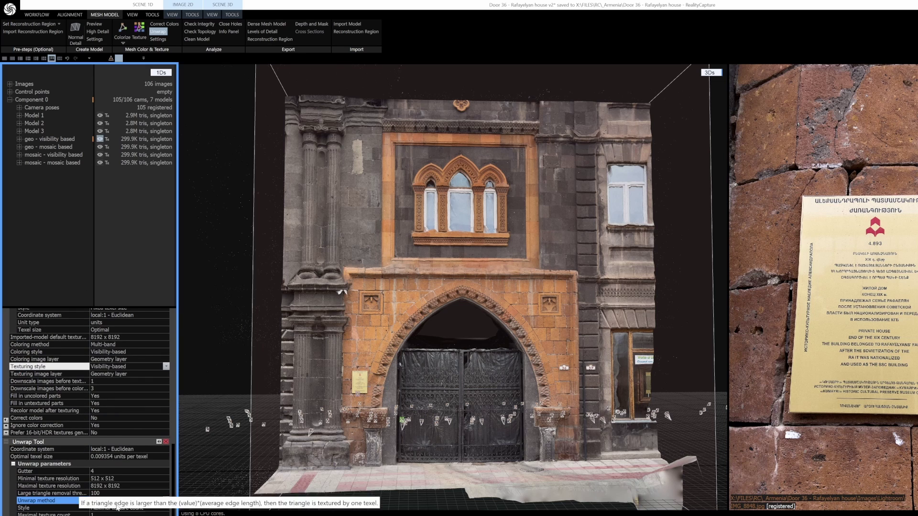
pyautogui.click(61, 367)
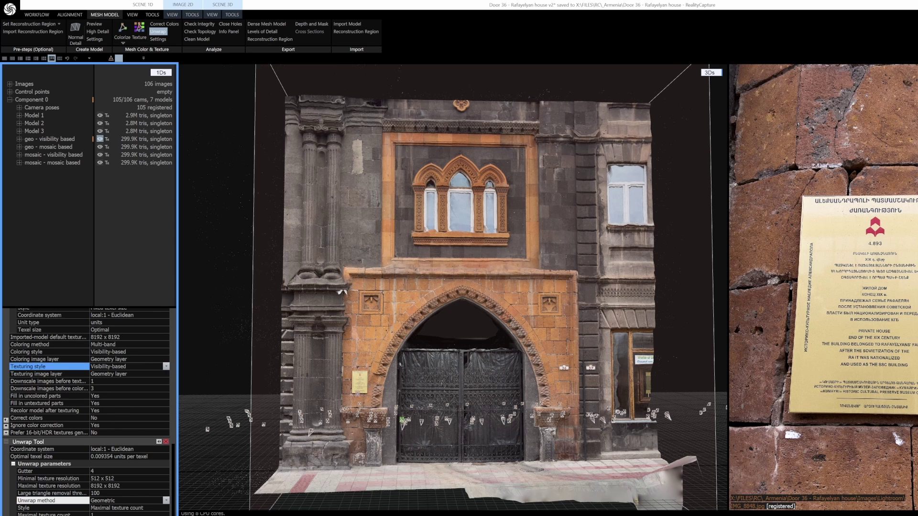
# Compare the plaque's lettering on the geo - visibility based model with that on the "mosaic - visibility based" model
pyautogui.scroll(10, 357, 392)
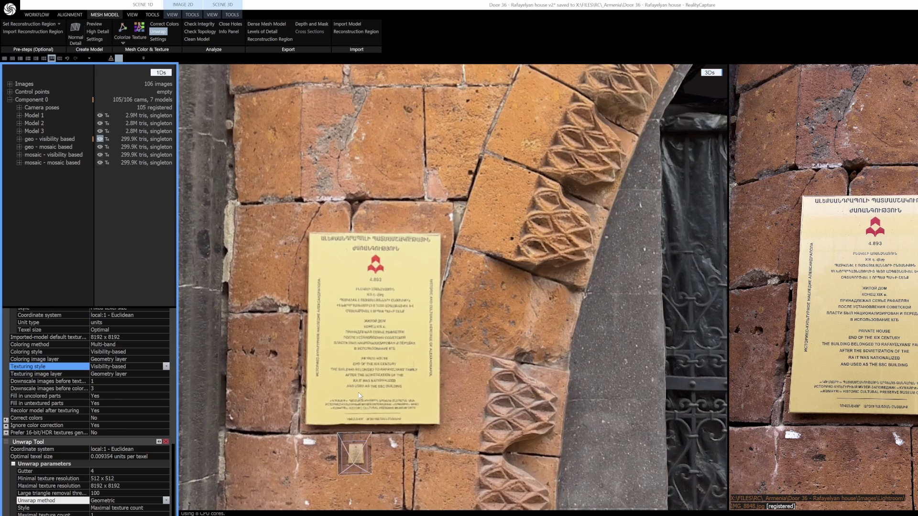
pyautogui.click(360, 395)
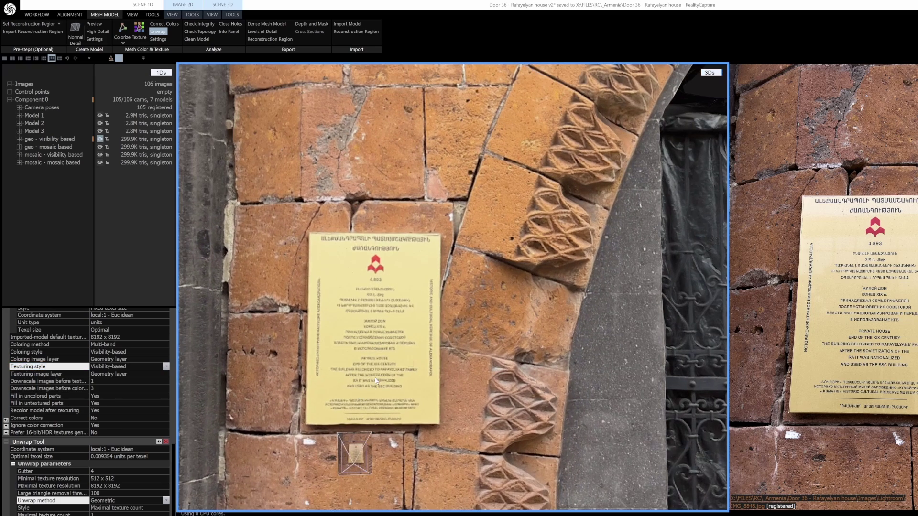
pyautogui.scroll(5, 368, 387)
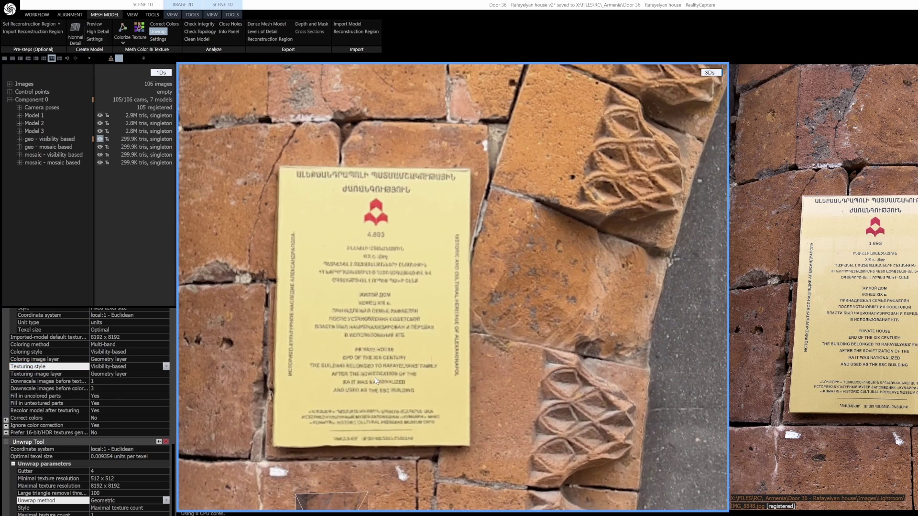
pyautogui.click(71, 154)
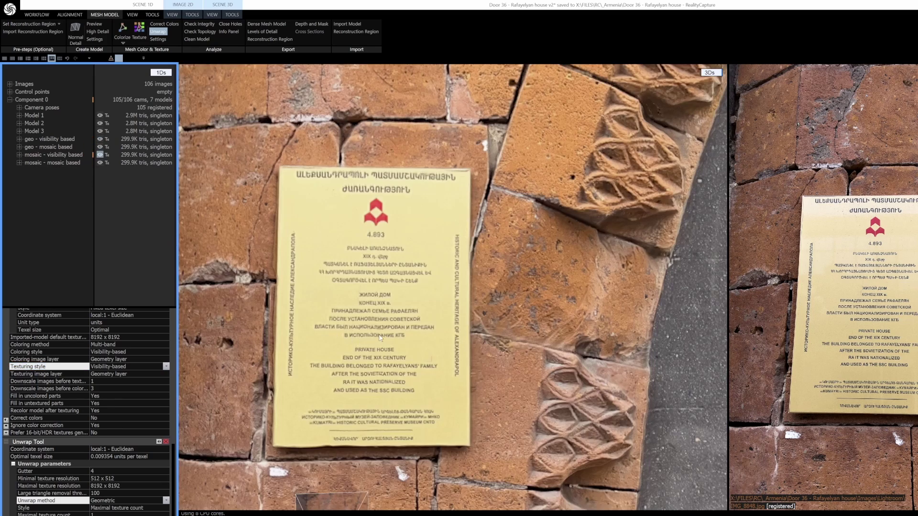
pyautogui.scroll(8, 387, 356)
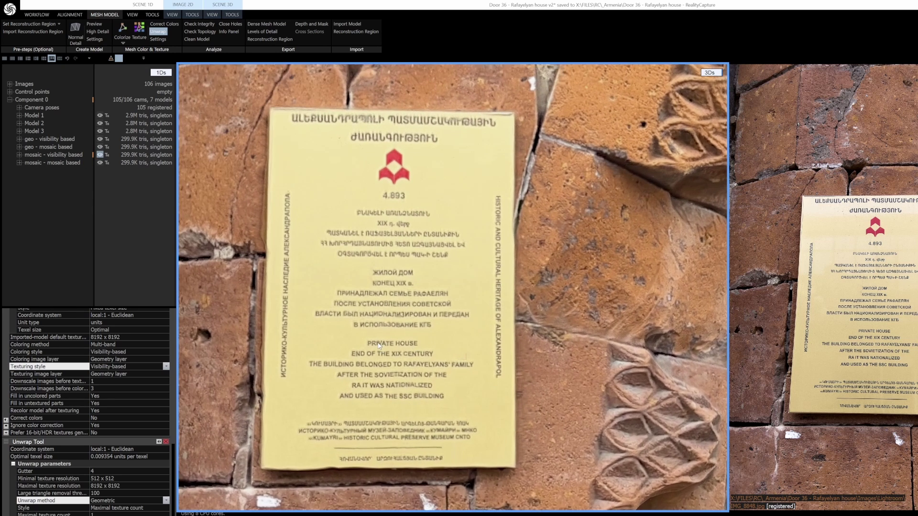
pyautogui.scroll(-5, 370, 350)
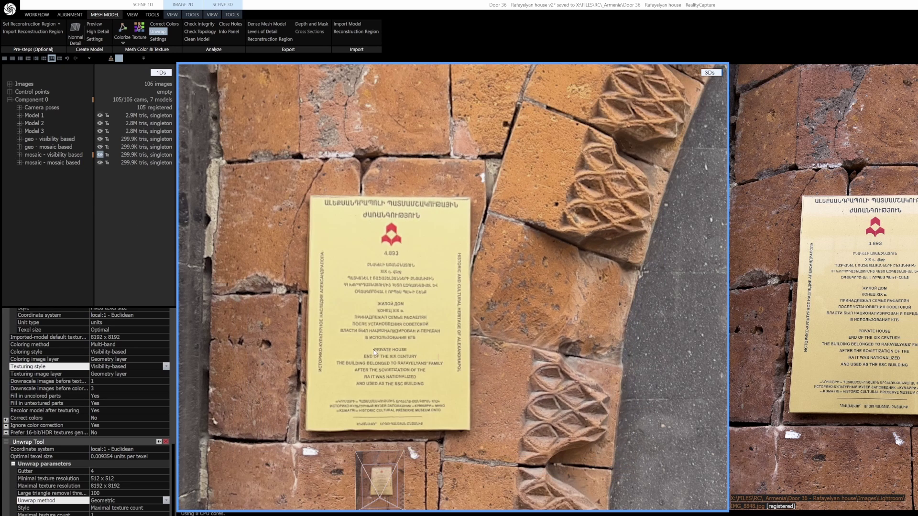
# Open Texture 0 of the mosaic - visibility based model, followed by Texture 0 of the geo - visibility based model
pyautogui.click(20, 155)
pyautogui.click(75, 189)
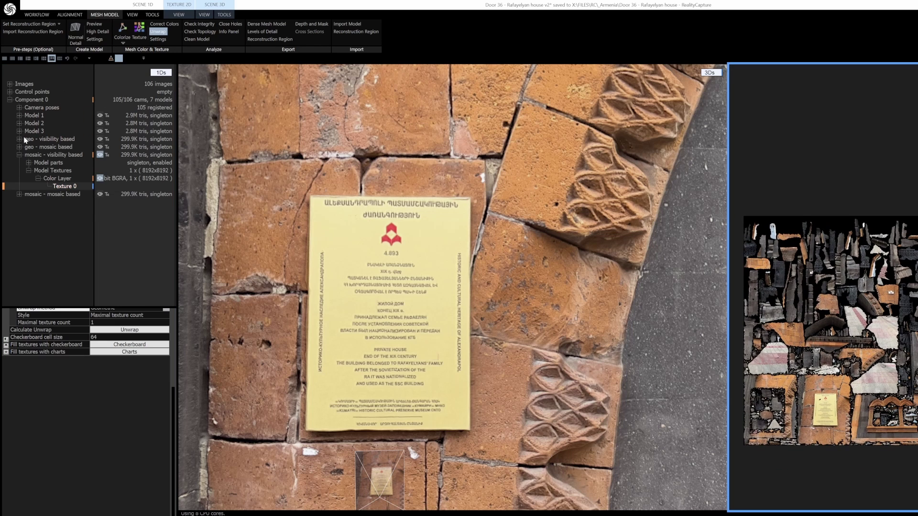
pyautogui.click(19, 139)
pyautogui.click(70, 172)
# Examine the unwrap layout of the geo - visibility based texture, including the window section and the full sheet
pyautogui.click(860, 375)
pyautogui.scroll(3, 854, 382)
pyautogui.scroll(5, 852, 382)
pyautogui.scroll(5, 822, 316)
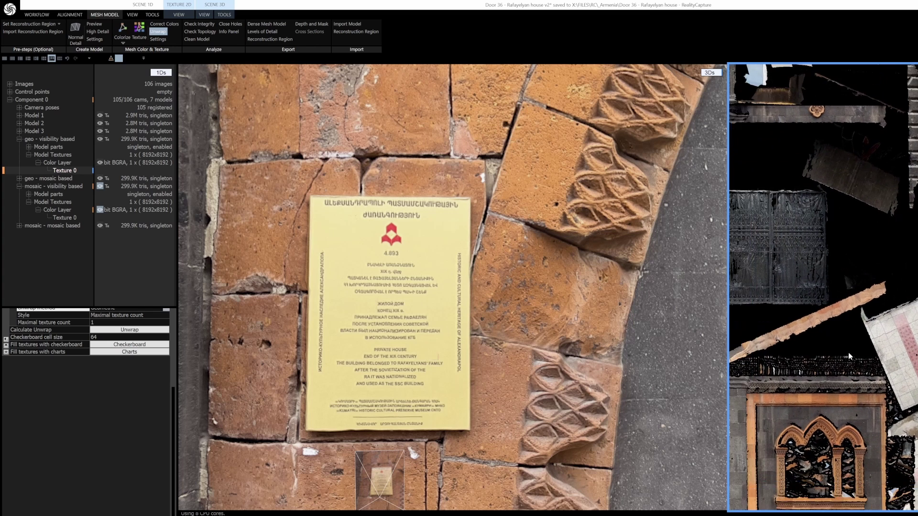
pyautogui.scroll(-10, 806, 343)
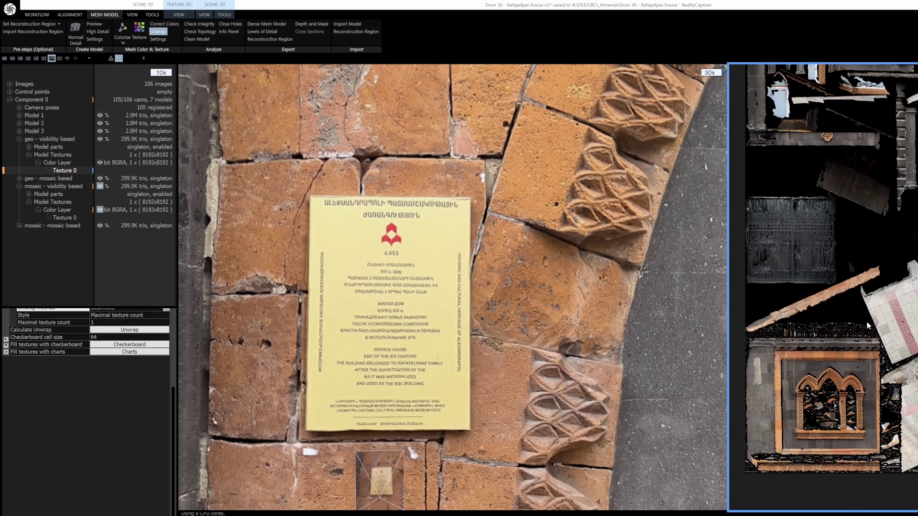
pyautogui.moveTo(827, 354); pyautogui.dragTo(825, 357)
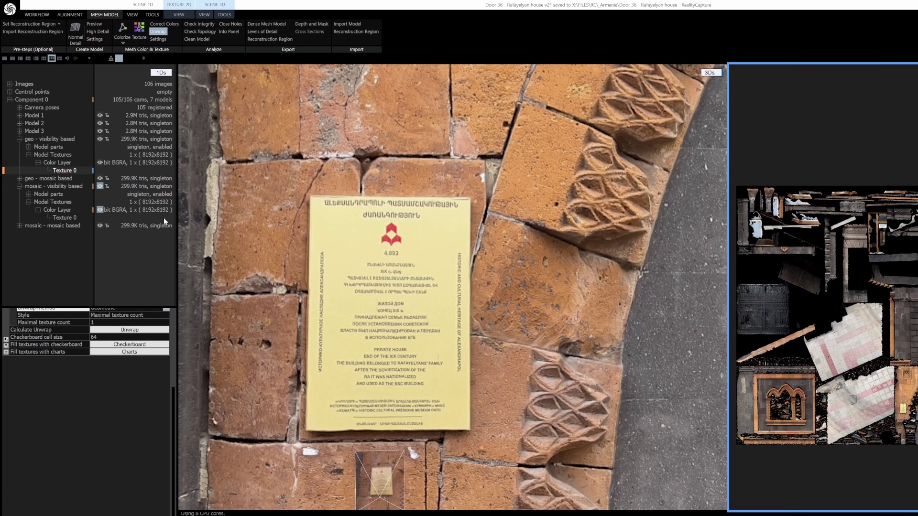
# Open Texture 0 of the mosaic - visibility based model and inspect the plaque's area and surrounding islands
pyautogui.click(72, 218)
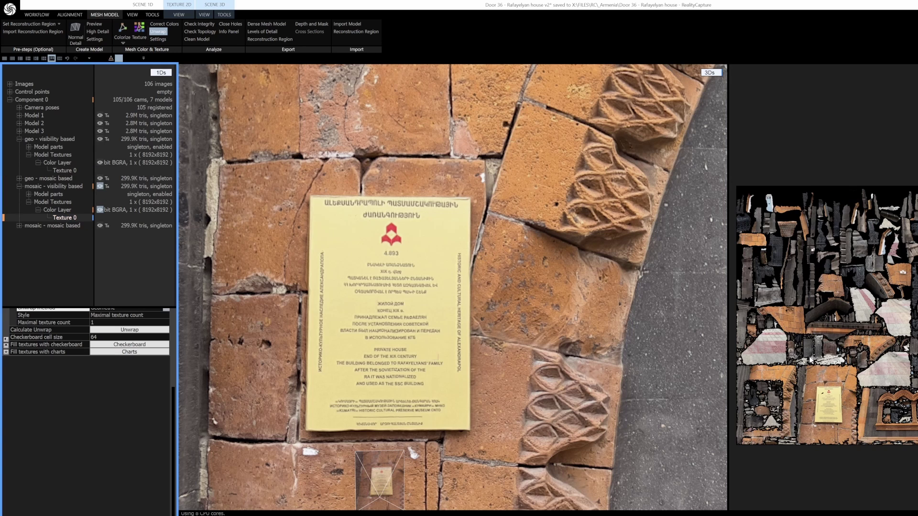
pyautogui.scroll(10, 807, 400)
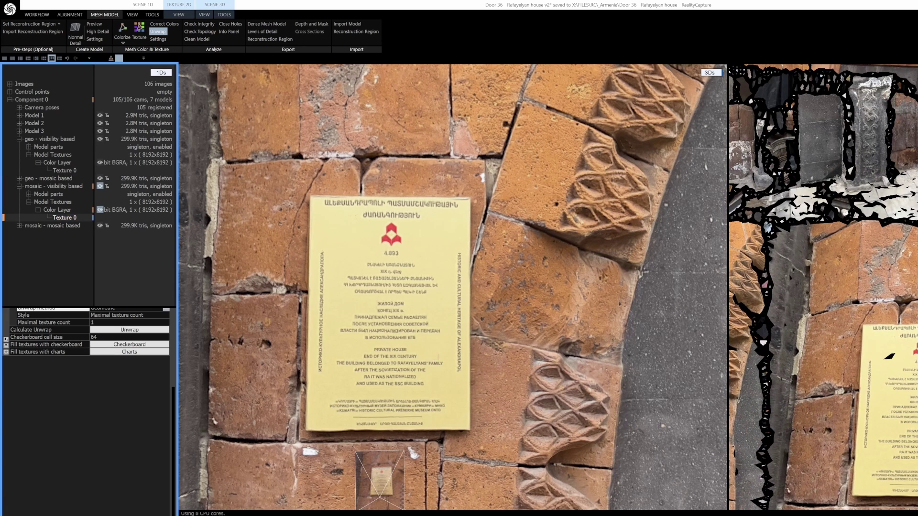
pyautogui.moveTo(916, 403); pyautogui.dragTo(890, 334)
pyautogui.scroll(-6, 887, 334)
pyautogui.scroll(5, 887, 334)
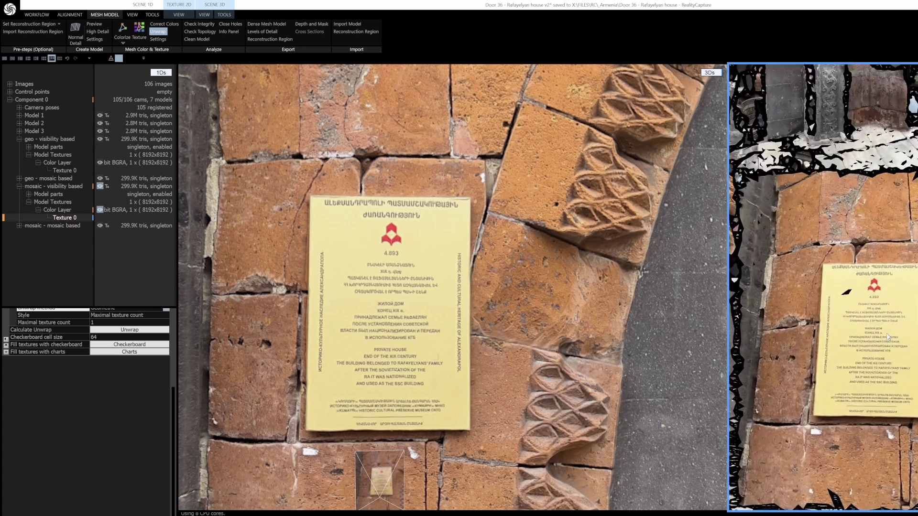
pyautogui.scroll(1, 887, 334)
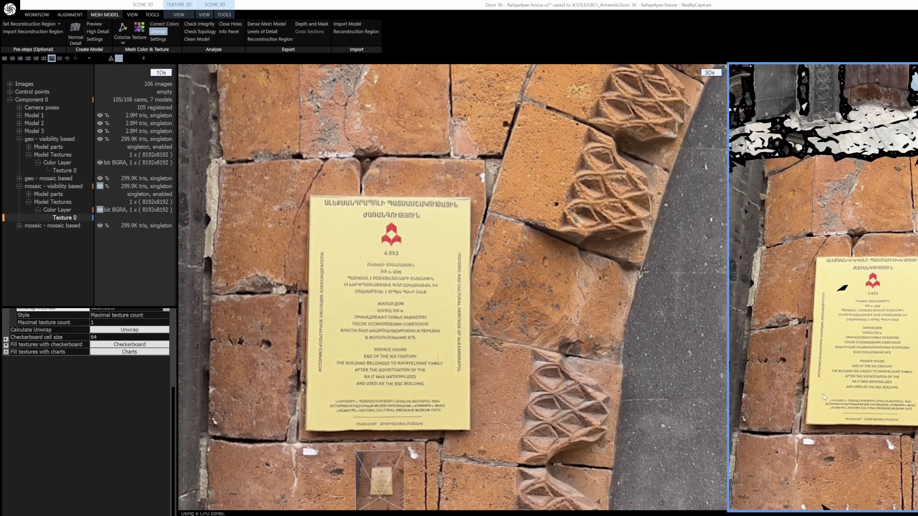
pyautogui.scroll(-10, 823, 393)
# Display the plaque photos IMG_8848.jpg and IMG_8847.jpg from their cameras beside the mosaic - visibility based model
pyautogui.scroll(-5, 536, 355)
pyautogui.moveTo(537, 356); pyautogui.dragTo(468, 329)
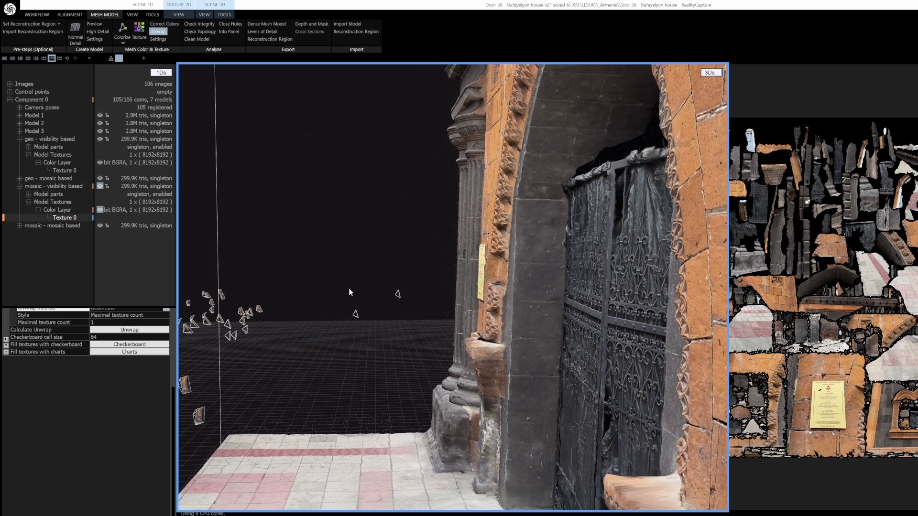
pyautogui.click(398, 294)
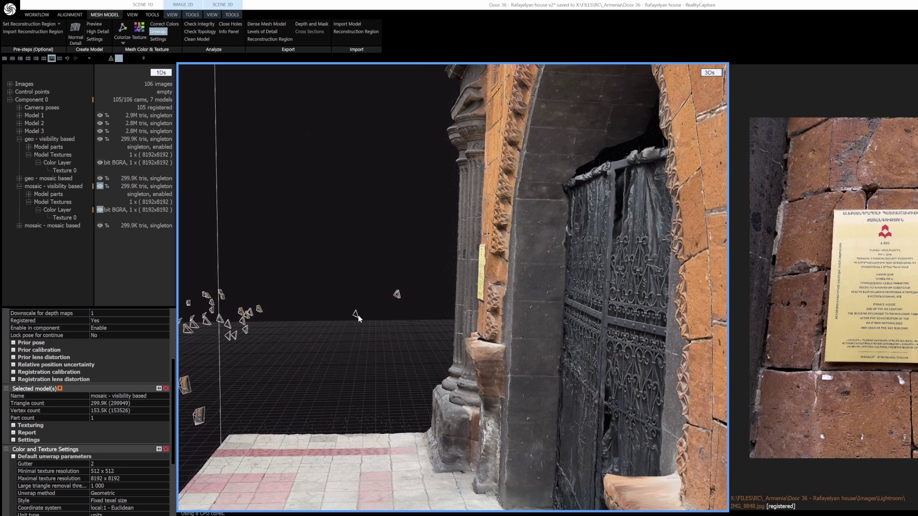
pyautogui.moveTo(272, 318); pyautogui.dragTo(395, 275)
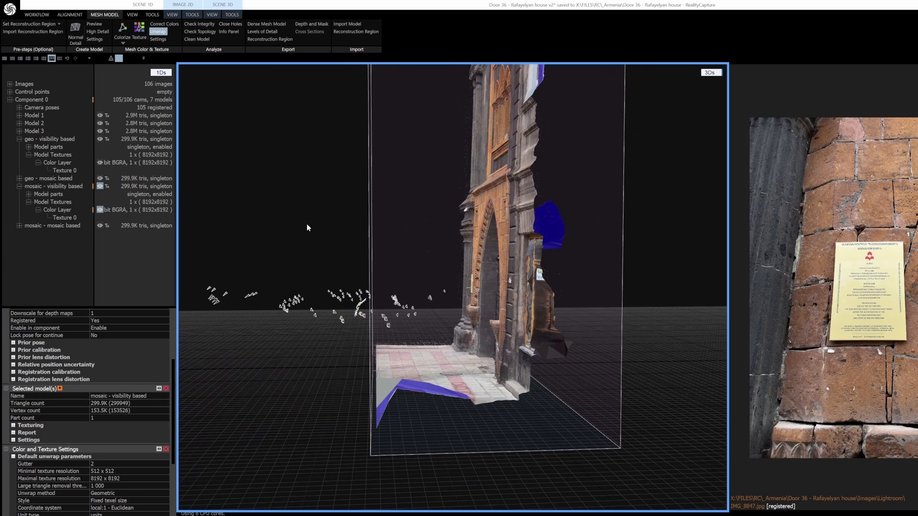
# Examine the plaque and neighbouring columns on the mosaic - visibility based model against the photo IMG_8847.jpg
pyautogui.scroll(10, 365, 322)
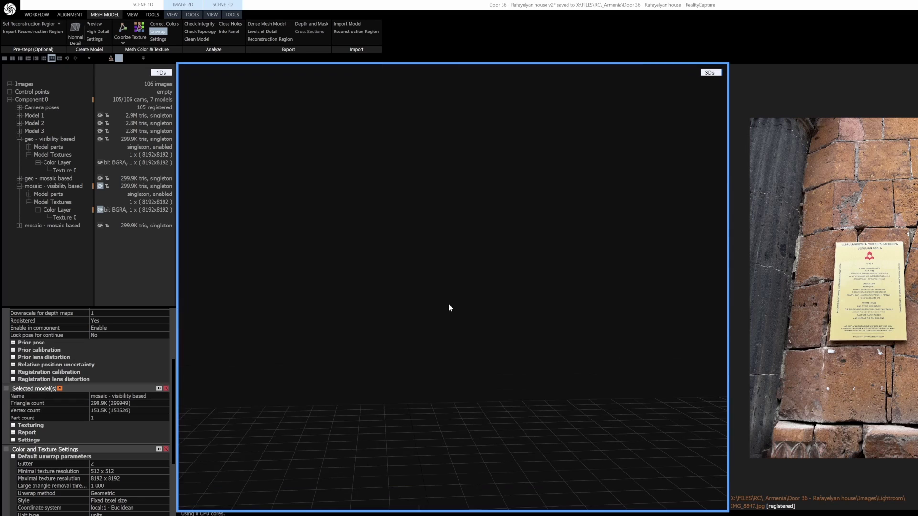
pyautogui.scroll(-8, 458, 323)
pyautogui.scroll(4, 557, 344)
pyautogui.moveTo(560, 358); pyautogui.dragTo(619, 358)
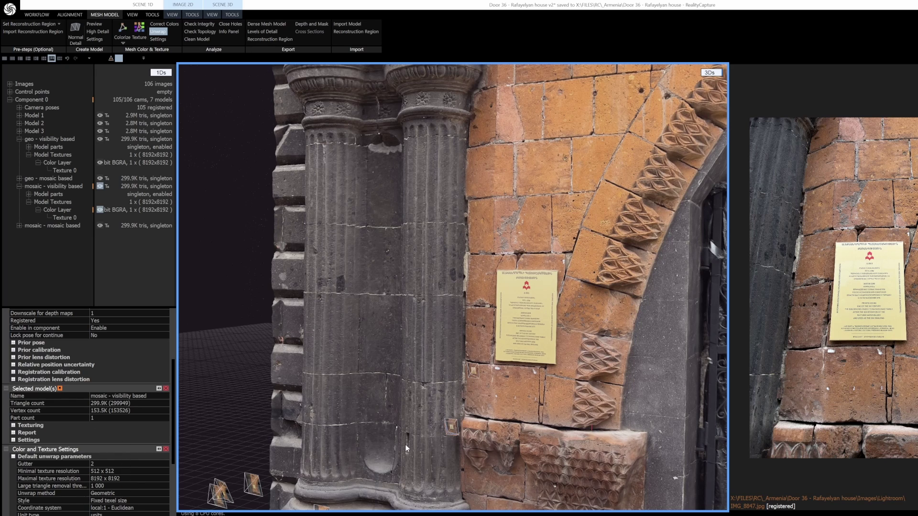
pyautogui.moveTo(429, 448); pyautogui.dragTo(499, 402)
pyautogui.scroll(-2, 499, 402)
pyautogui.moveTo(499, 401); pyautogui.dragTo(440, 402, button='middle')
pyautogui.scroll(-2, 911, 338)
pyautogui.scroll(-2, 903, 343)
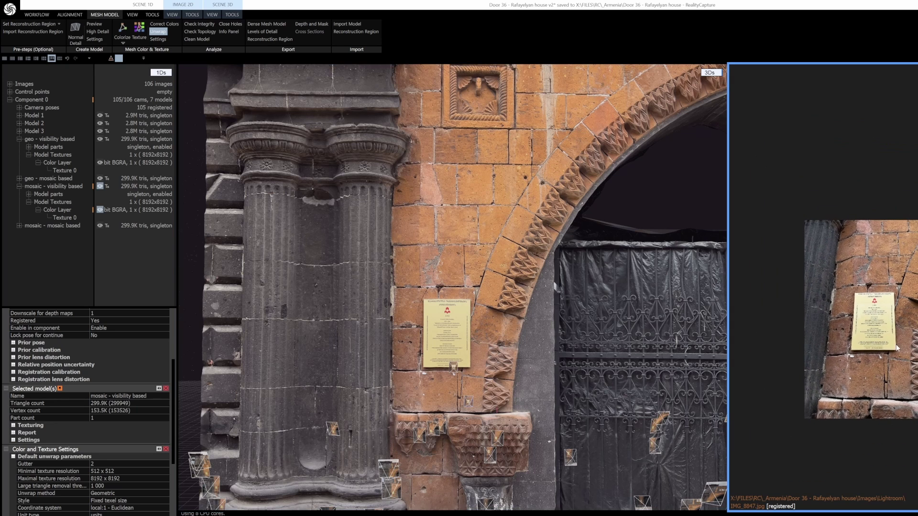
# Open Texture 0 of the mosaic - visibility based model and inspect the plaque's island and the full sheet
pyautogui.click(70, 219)
pyautogui.scroll(5, 844, 411)
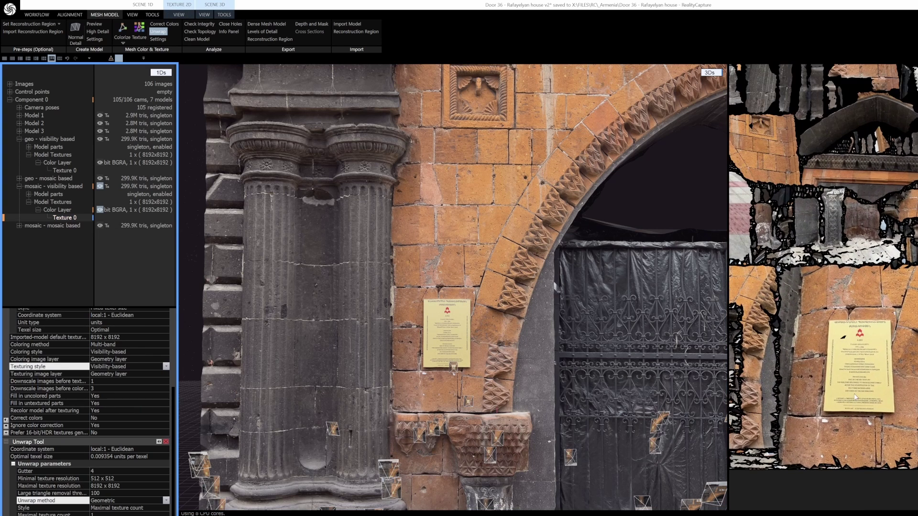
pyautogui.scroll(4, 869, 268)
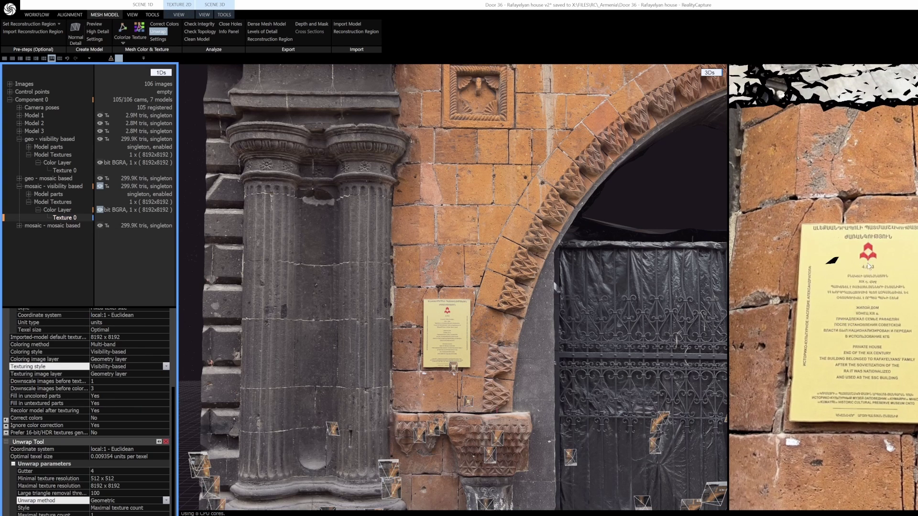
pyautogui.scroll(-4, 869, 267)
pyautogui.scroll(-6, 463, 383)
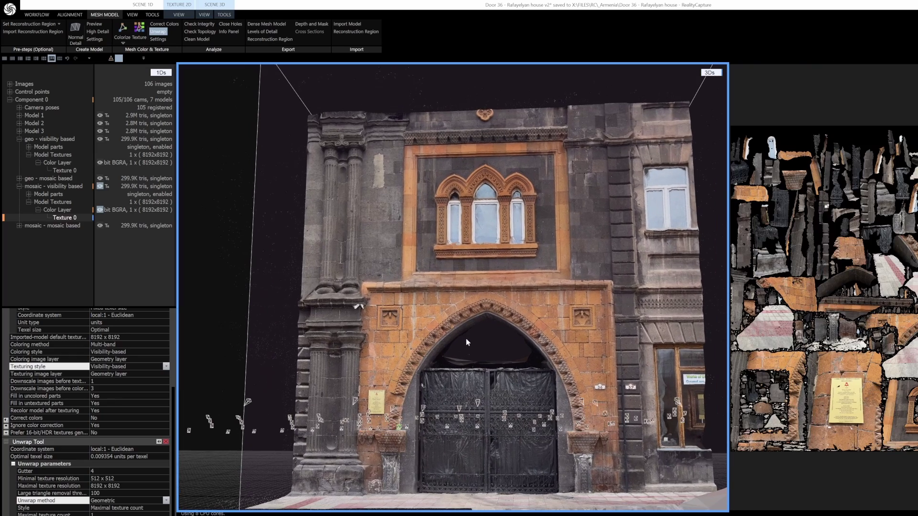
pyautogui.moveTo(437, 331); pyautogui.dragTo(506, 283)
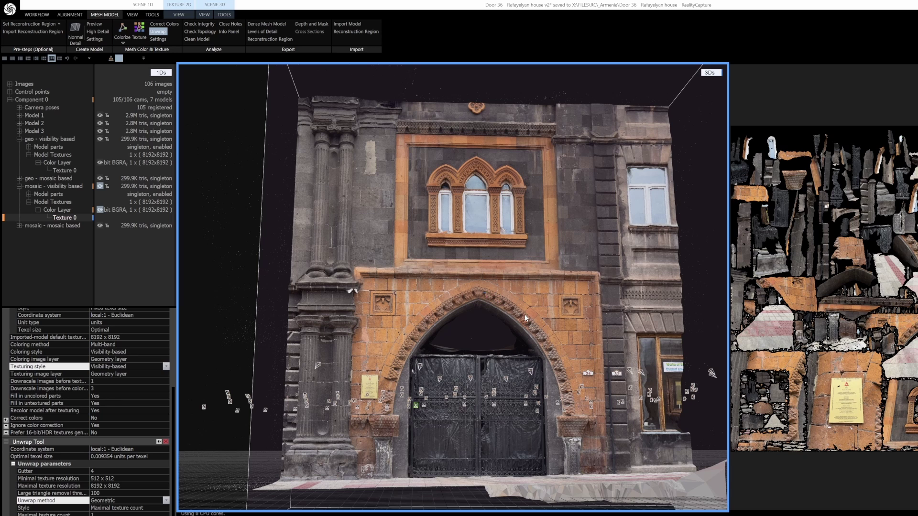
pyautogui.moveTo(528, 323); pyautogui.dragTo(529, 324)
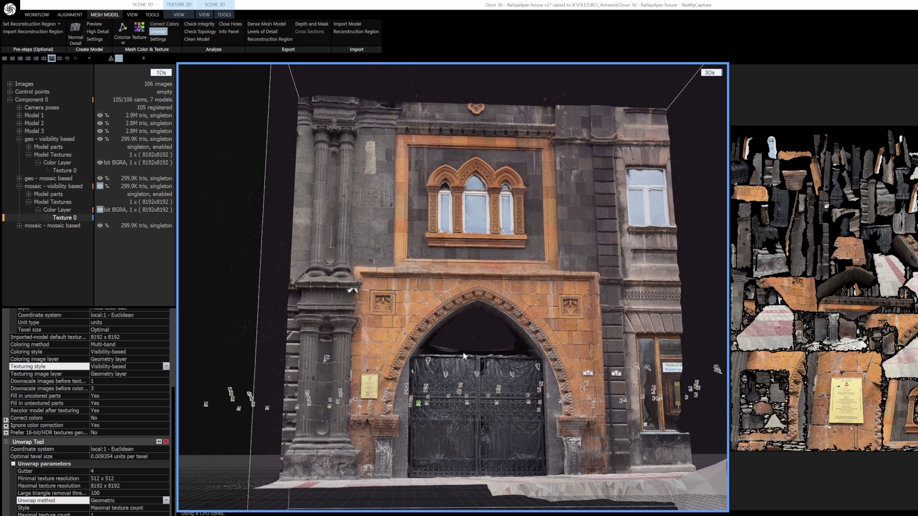
pyautogui.moveTo(464, 356); pyautogui.dragTo(449, 362)
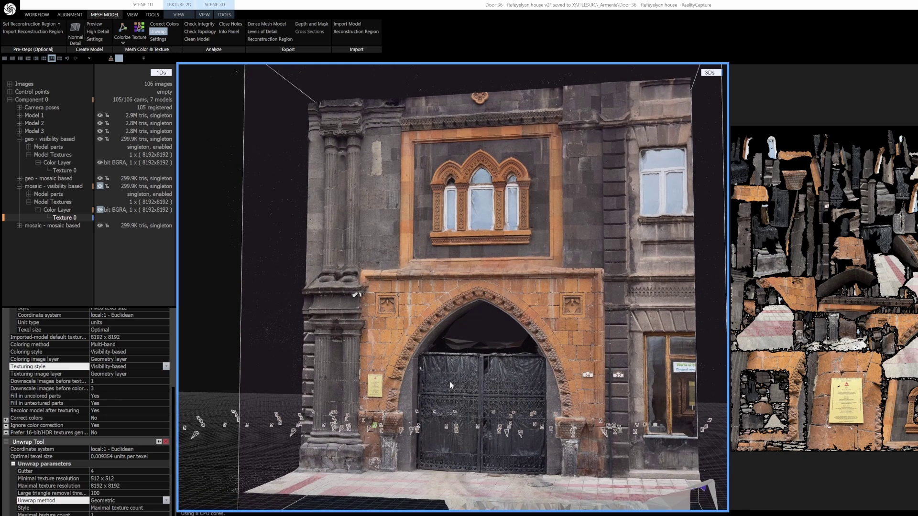
pyautogui.moveTo(456, 384)
pyautogui.mouseDown()
pyautogui.moveTo(489, 402)
pyautogui.moveTo(520, 402)
pyautogui.moveTo(511, 380)
pyautogui.moveTo(464, 389)
pyautogui.mouseUp()
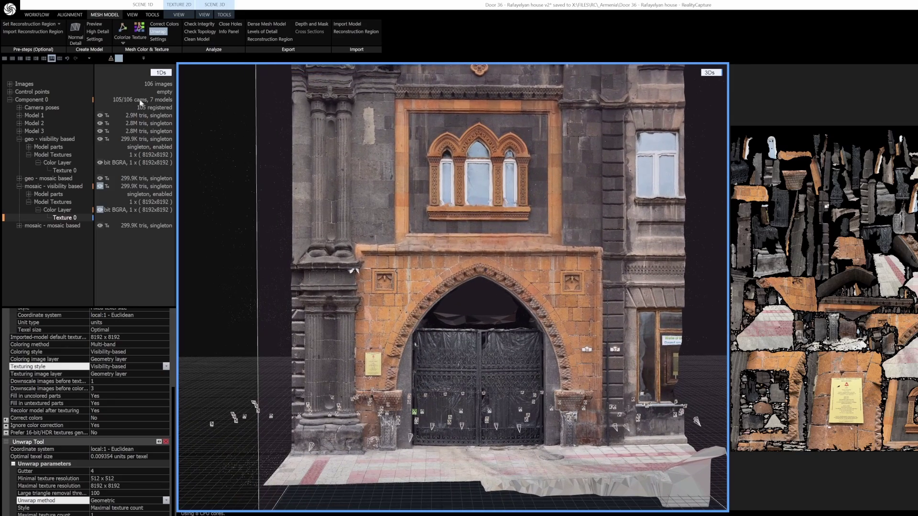
pyautogui.moveTo(489, 387)
pyautogui.mouseDown()
pyautogui.moveTo(477, 392)
pyautogui.moveTo(495, 382)
pyautogui.mouseUp()
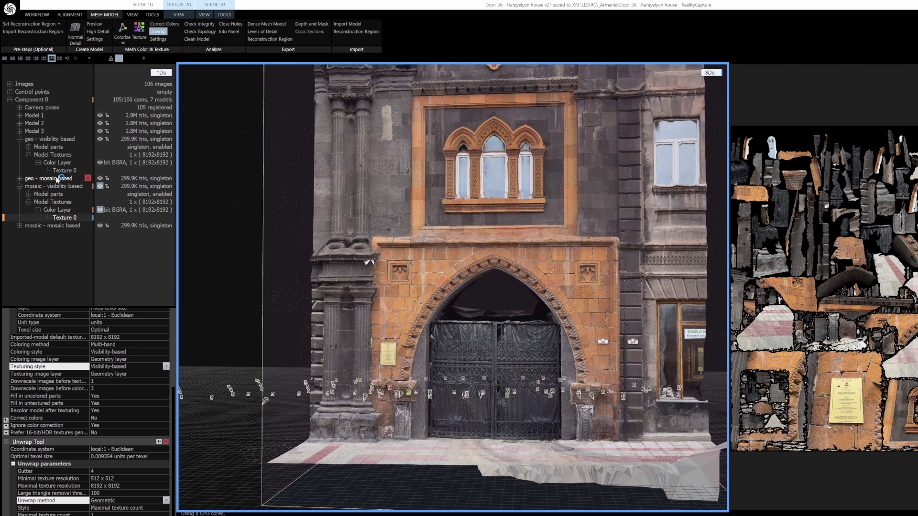
# Examine the plaque, the stonework along the arch and the triple-arched window on the mosaic - visibility based model
pyautogui.scroll(-1, 773, 315)
pyautogui.scroll(10, 408, 309)
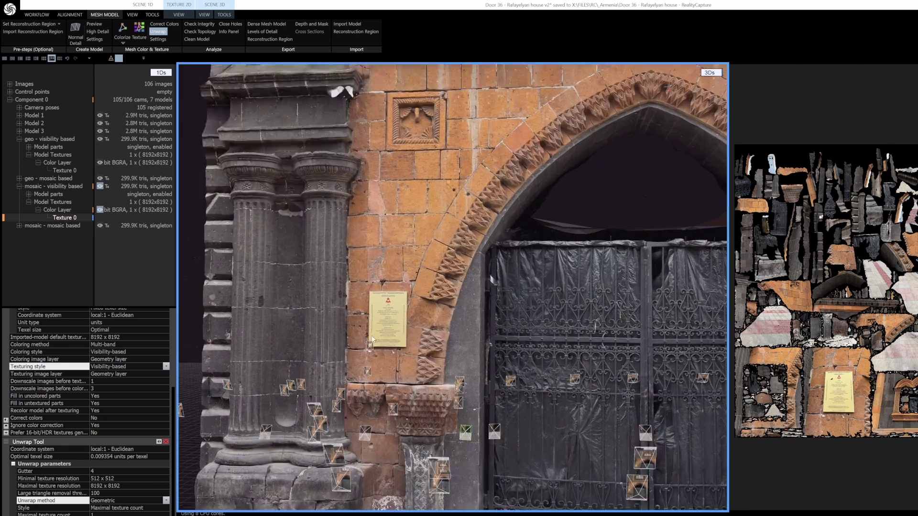
pyautogui.scroll(-8, 408, 309)
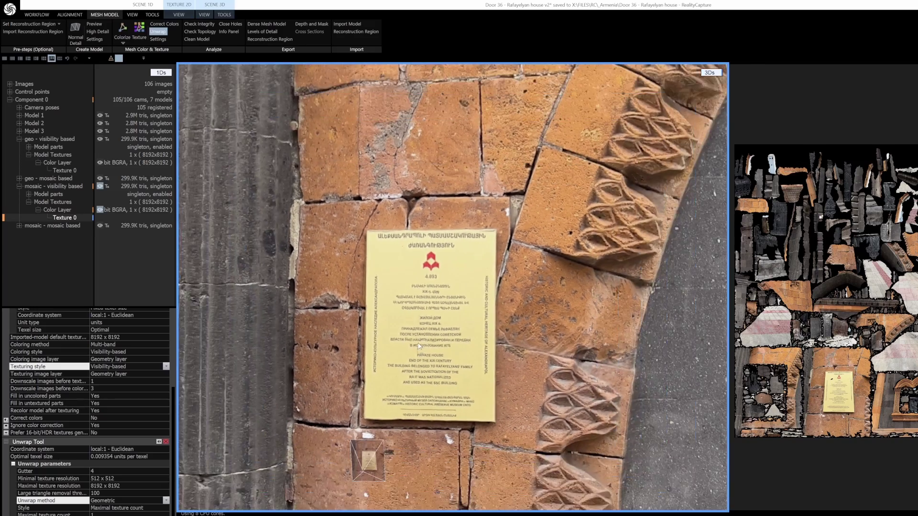
pyautogui.moveTo(542, 174); pyautogui.dragTo(432, 501, button='middle')
pyautogui.scroll(-3, 528, 287)
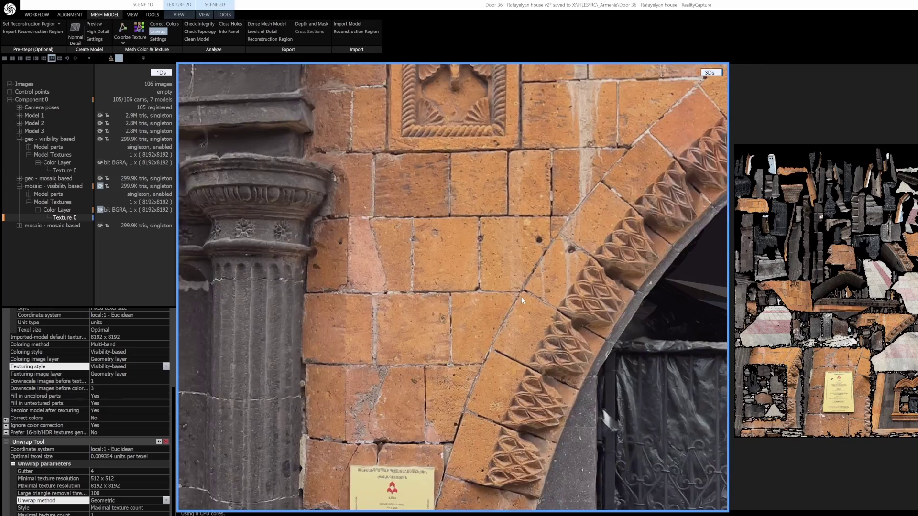
pyautogui.moveTo(636, 115); pyautogui.dragTo(555, 300, button='middle')
pyautogui.moveTo(660, 167); pyautogui.dragTo(401, 426, button='middle')
pyautogui.scroll(-3, 496, 350)
pyautogui.scroll(2, 464, 313)
pyautogui.moveTo(464, 313); pyautogui.dragTo(497, 368)
pyautogui.scroll(-1, 436, 285)
pyautogui.scroll(2, 448, 269)
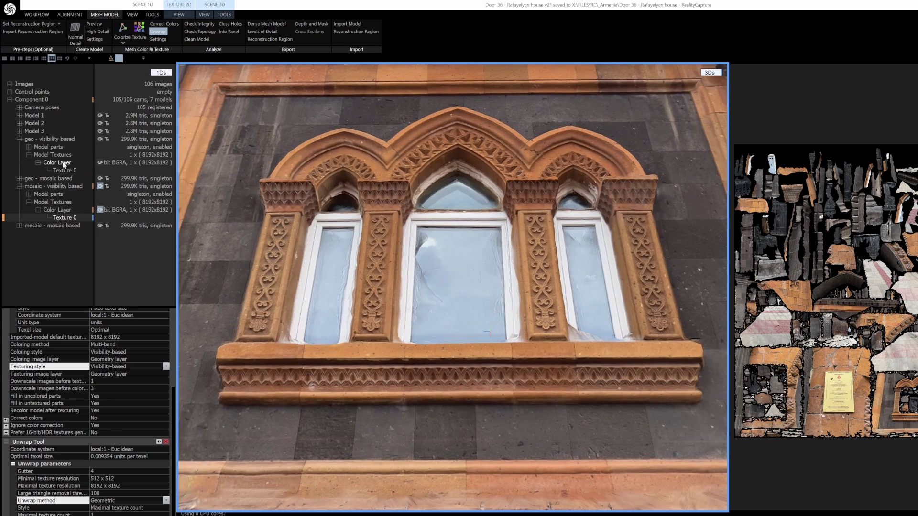
# Compare the window's carved pillar between the geo - visibility based and mosaic - visibility based models
pyautogui.click(48, 138)
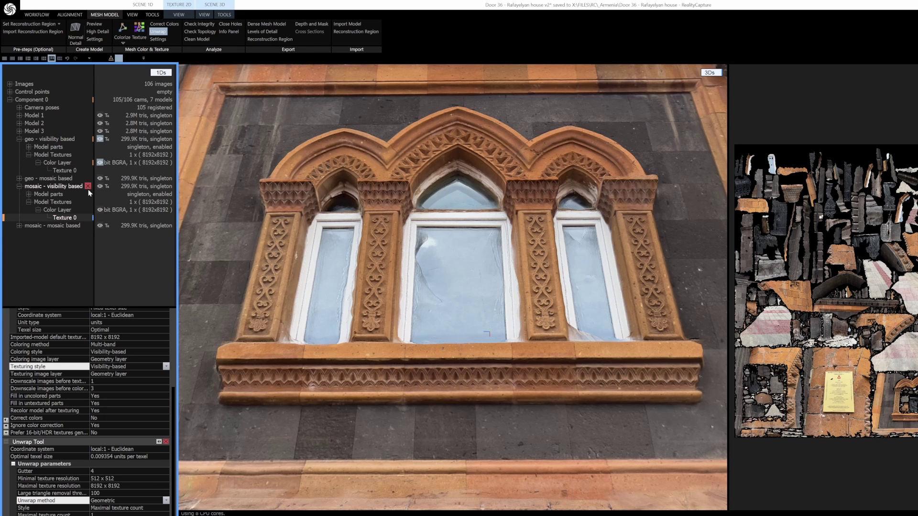
pyautogui.click(67, 187)
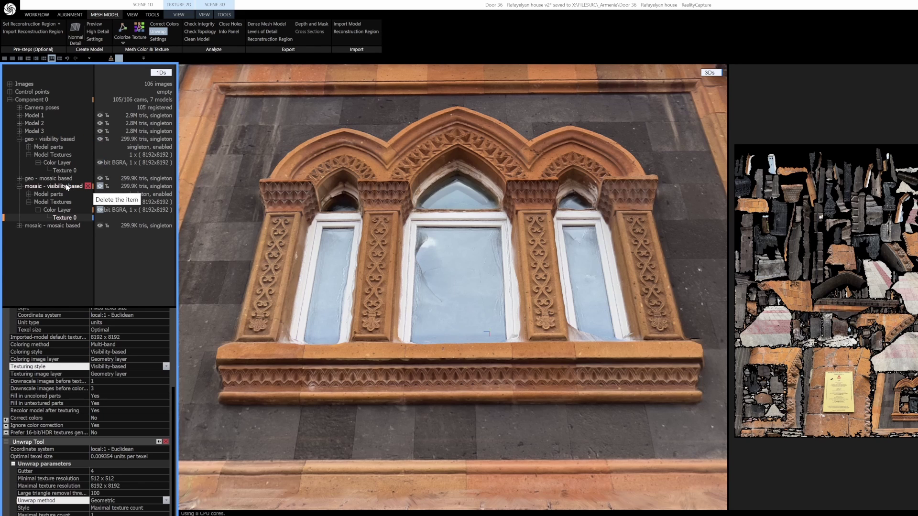
pyautogui.click(55, 140)
pyautogui.scroll(10, 384, 297)
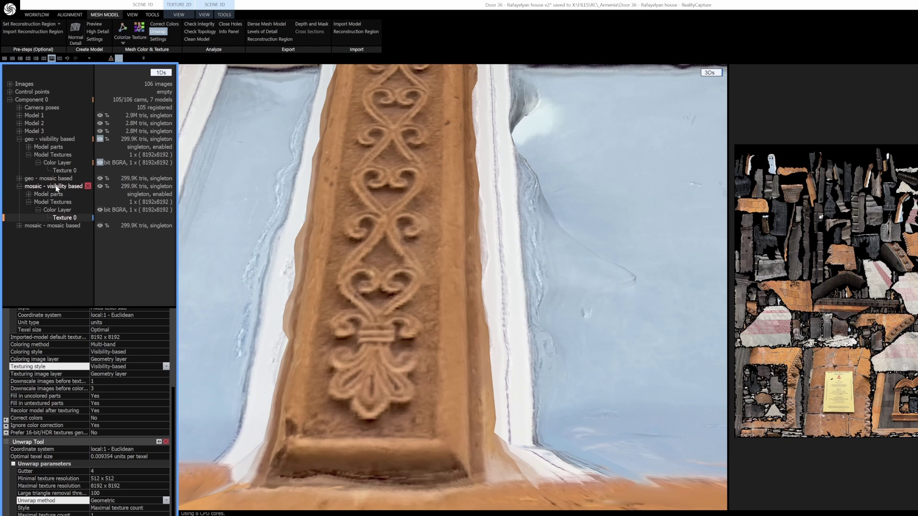
pyautogui.click(67, 188)
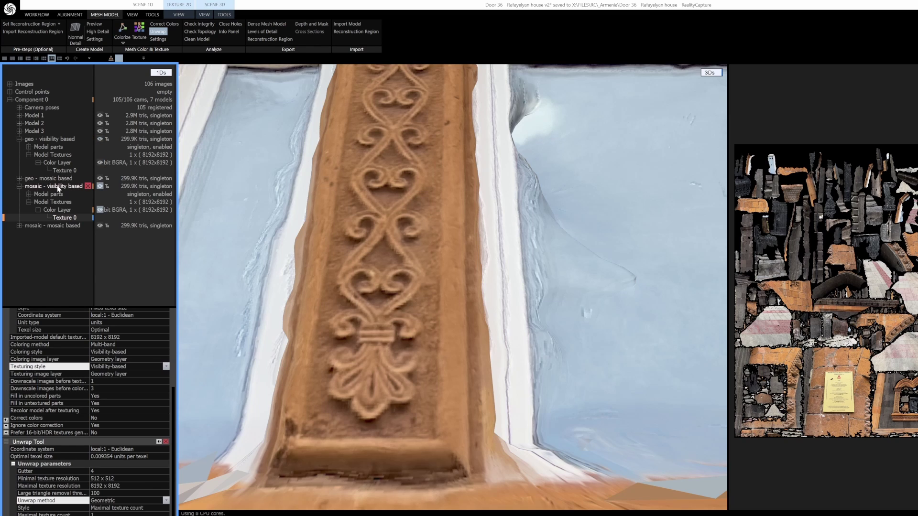
pyautogui.click(52, 139)
pyautogui.click(64, 187)
pyautogui.click(65, 139)
pyautogui.click(70, 188)
# Examine the façade around the gate and archway on the mosaic - visibility based model
pyautogui.scroll(-6, 388, 394)
pyautogui.moveTo(449, 368); pyautogui.dragTo(454, 253)
pyautogui.scroll(-2, 554, 335)
pyautogui.moveTo(554, 336); pyautogui.dragTo(430, 148)
pyautogui.scroll(5, 561, 390)
pyautogui.moveTo(561, 390); pyautogui.dragTo(568, 288, button='right')
pyautogui.scroll(5, 574, 263)
pyautogui.scroll(-5, 570, 262)
pyautogui.scroll(-8, 569, 288)
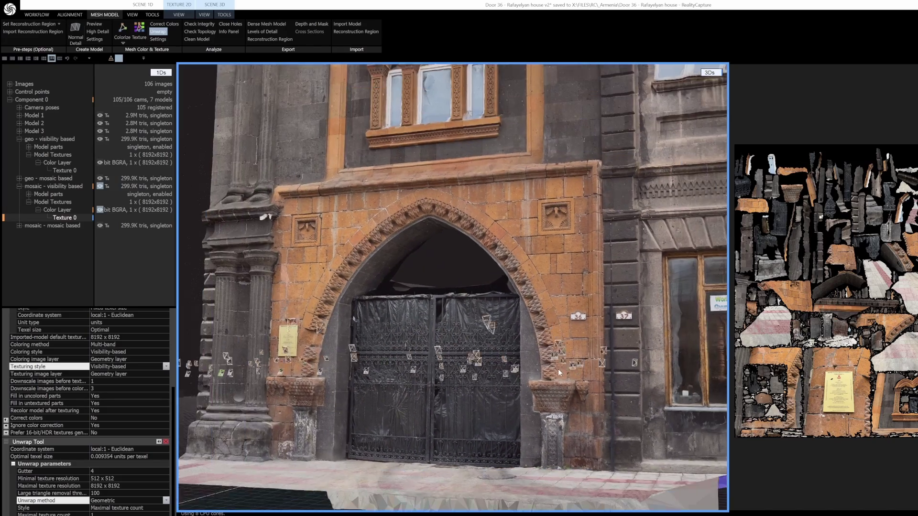
pyautogui.moveTo(558, 369); pyautogui.dragTo(574, 349, button='right')
pyautogui.scroll(-2, 570, 325)
pyautogui.moveTo(902, 336); pyautogui.dragTo(886, 349)
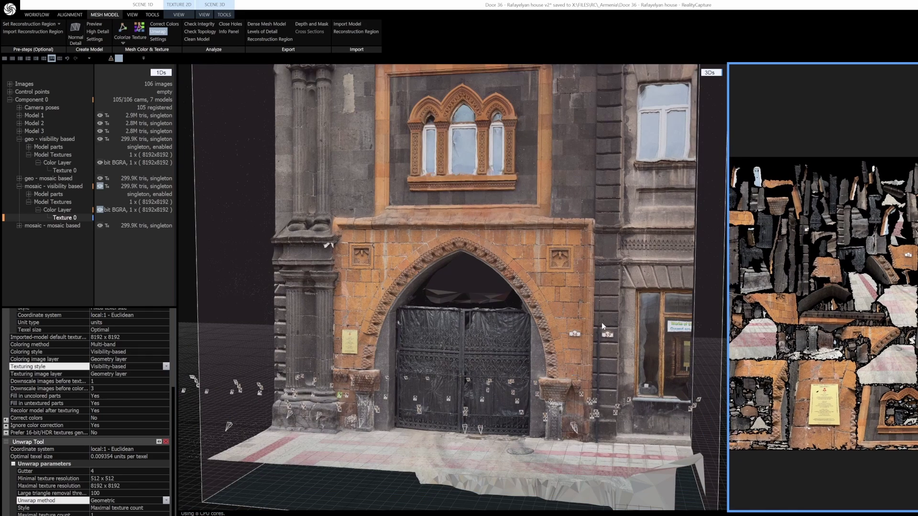
# Compare the ground-floor window with the sign between the geo - visibility based and mosaic - visibility based models
pyautogui.scroll(10, 601, 323)
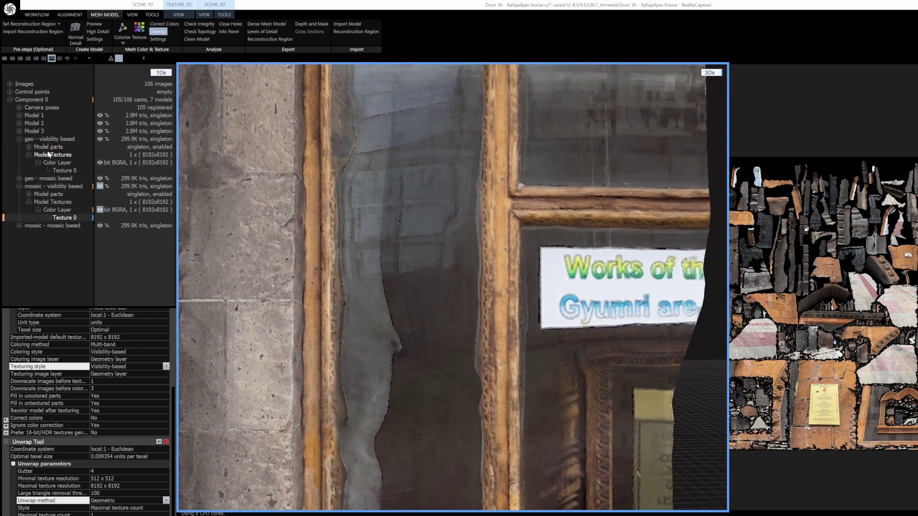
pyautogui.click(56, 139)
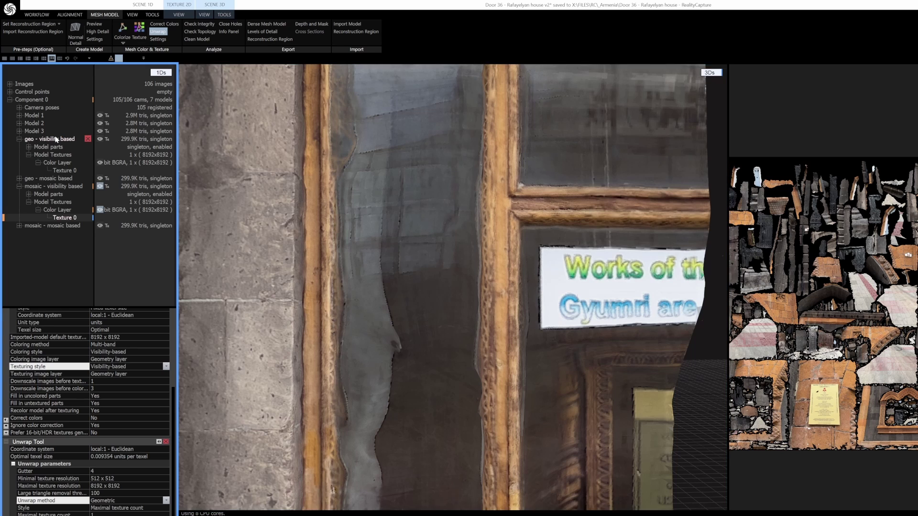
pyautogui.click(40, 187)
pyautogui.scroll(-8, 357, 343)
pyautogui.moveTo(384, 342); pyautogui.dragTo(610, 332)
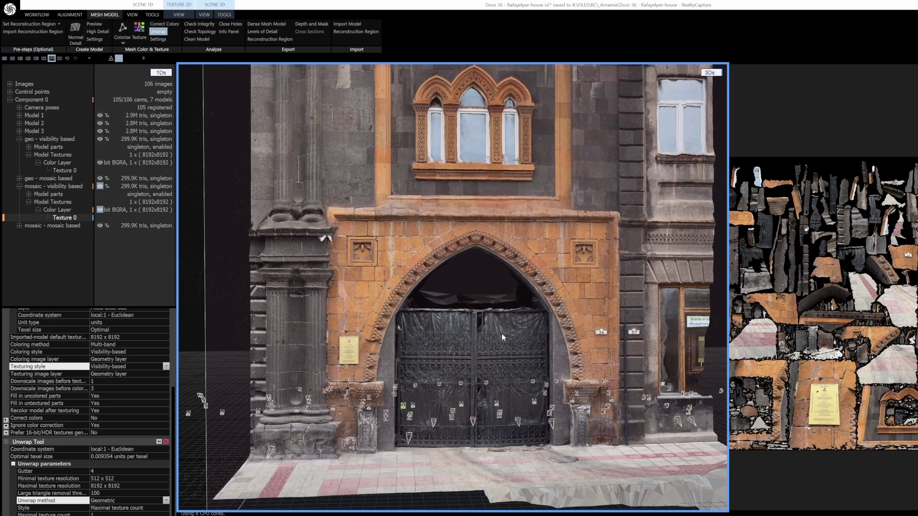
pyautogui.moveTo(500, 335); pyautogui.dragTo(482, 359)
pyautogui.scroll(-3, 488, 381)
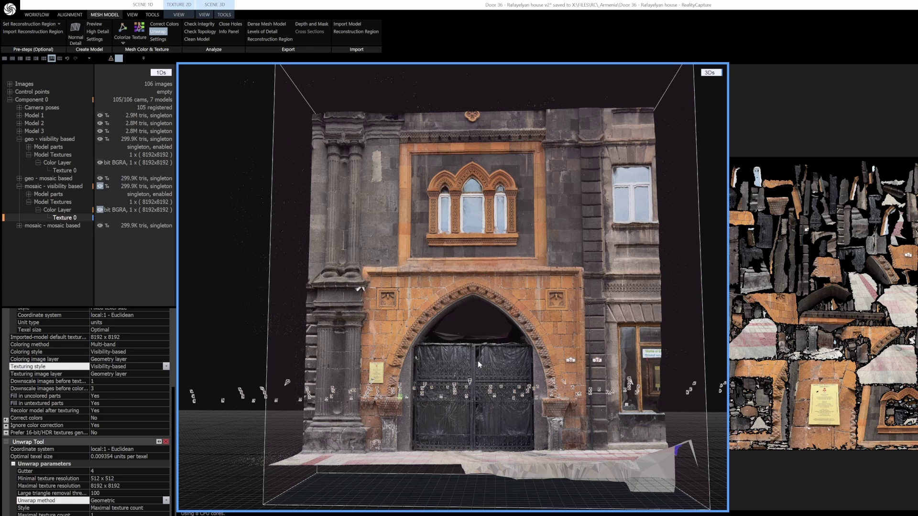
# Collapse the mosaic - visibility based and geo - visibility based models in the component tree
pyautogui.click(18, 186)
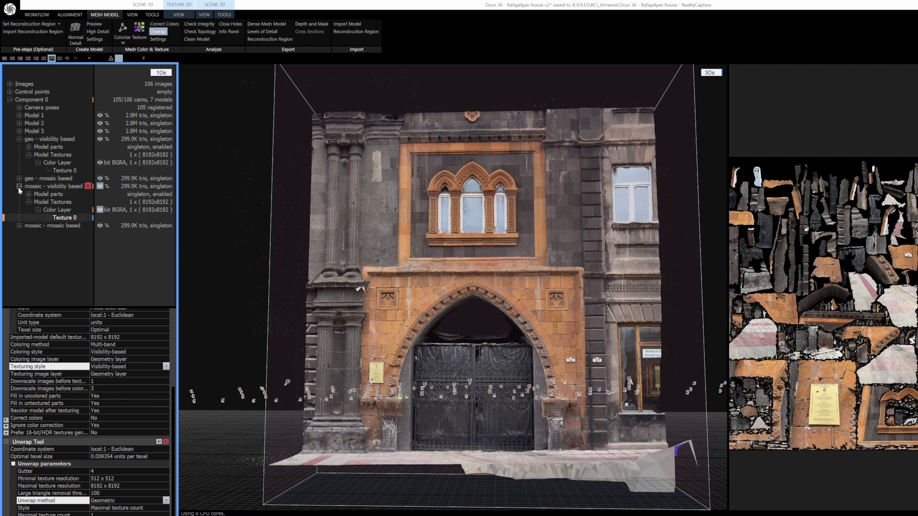
pyautogui.click(19, 186)
pyautogui.click(19, 139)
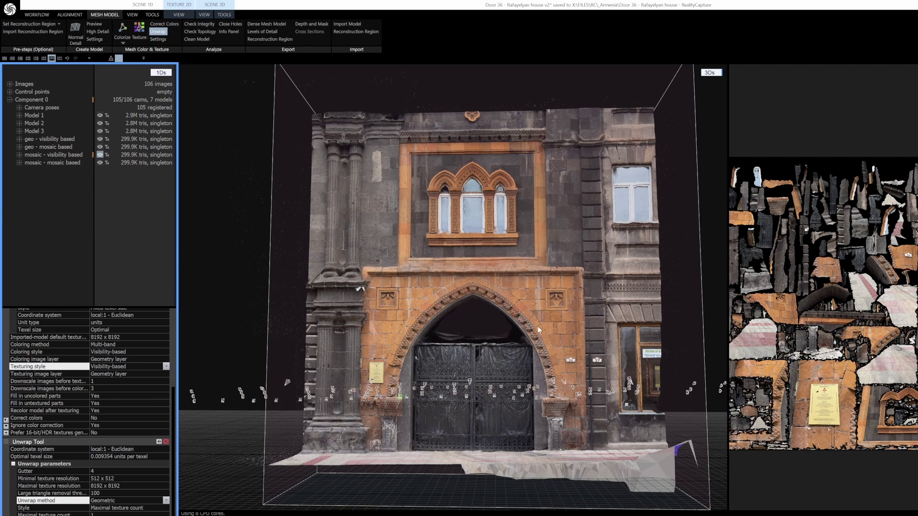
# Display the geo - visibility based model and inspect the plaque's text up close
pyautogui.moveTo(537, 328); pyautogui.dragTo(555, 309)
pyautogui.click(50, 140)
pyautogui.scroll(3, 412, 357)
pyautogui.scroll(8, 373, 357)
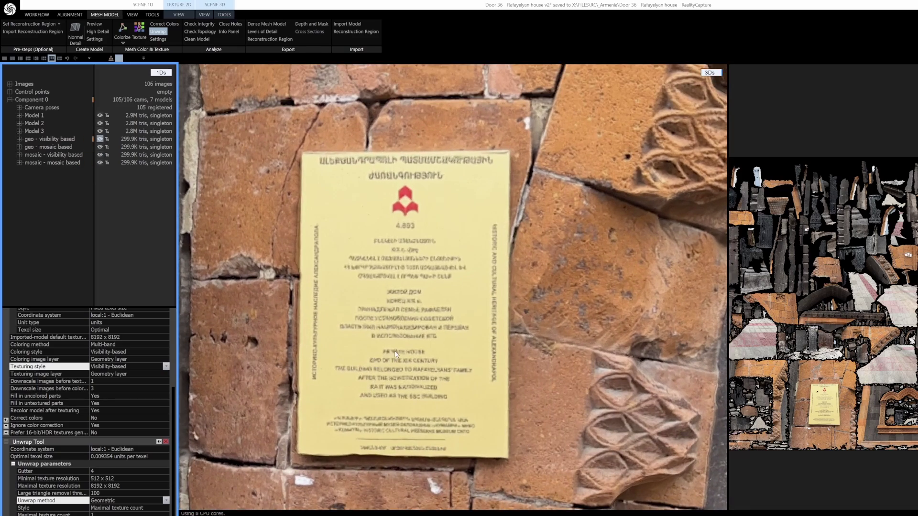
pyautogui.click(425, 359)
pyautogui.moveTo(424, 358); pyautogui.dragTo(432, 355)
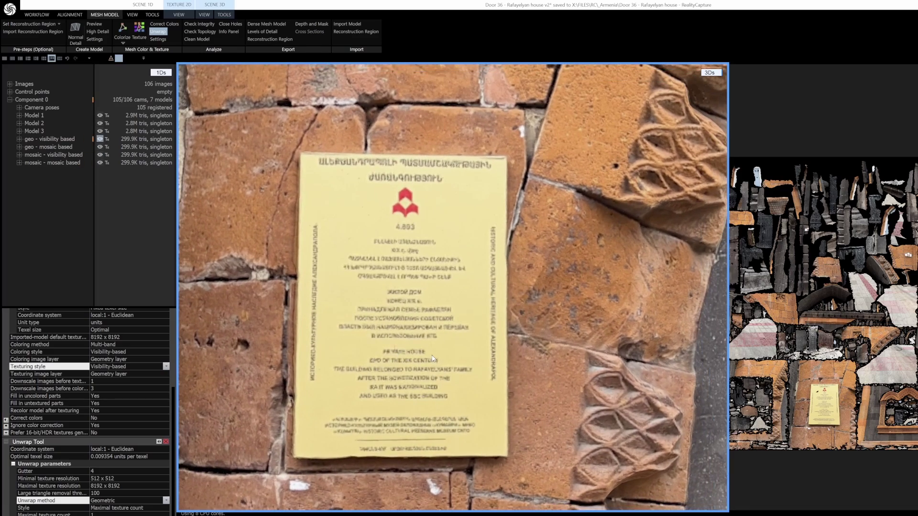
# Display the mosaic - mosaic based model and examine the plaque and the stones along the arch
pyautogui.click(52, 164)
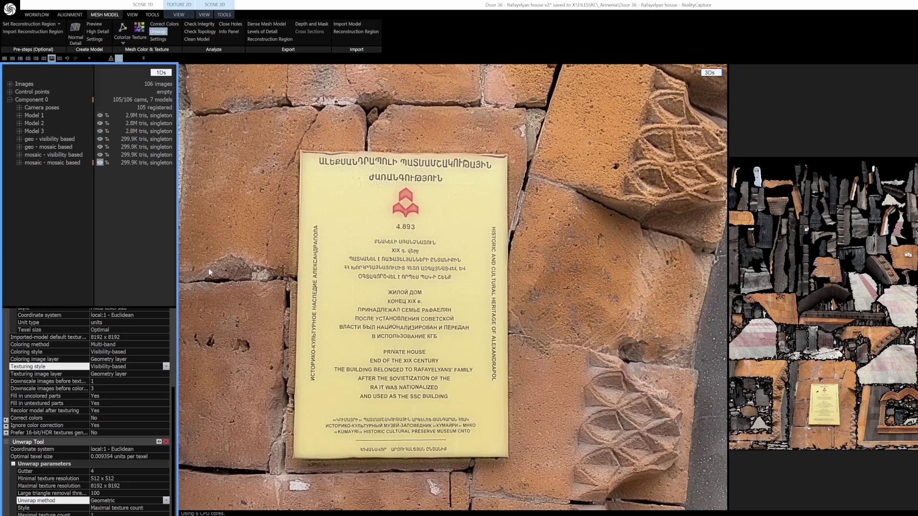
pyautogui.scroll(-5, 382, 393)
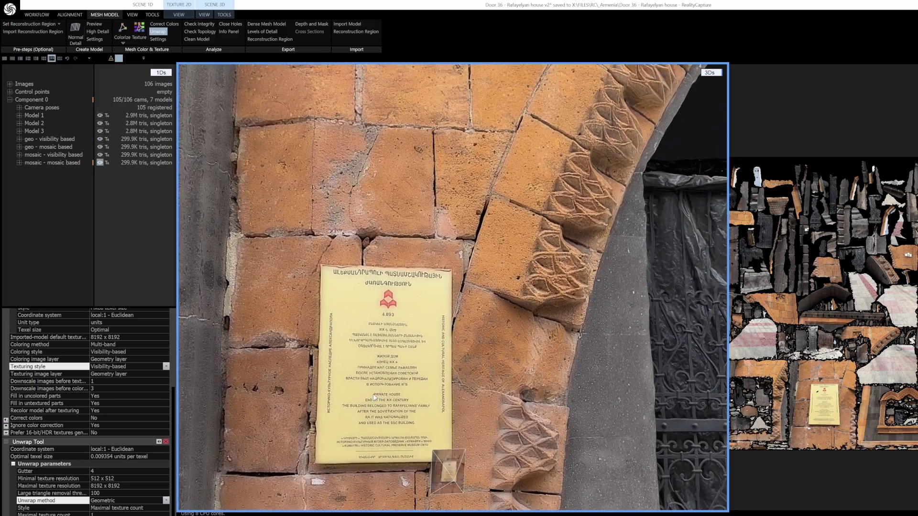
pyautogui.moveTo(382, 393); pyautogui.dragTo(383, 350)
pyautogui.scroll(2, 382, 350)
pyautogui.scroll(-3, 472, 307)
pyautogui.scroll(3, 571, 190)
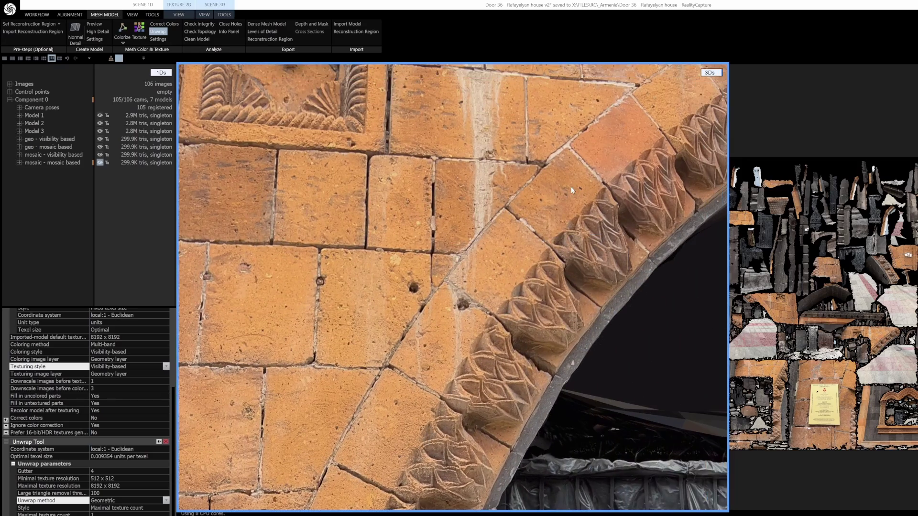
# Examine the wider façade and the plaque's lettering on the mosaic - mosaic based model
pyautogui.scroll(-3, 561, 264)
pyautogui.moveTo(451, 379); pyautogui.dragTo(540, 158, button='right')
pyautogui.moveTo(511, 282); pyautogui.dragTo(474, 297)
pyautogui.scroll(-2, 474, 297)
pyautogui.moveTo(517, 324); pyautogui.dragTo(374, 262, button='right')
pyautogui.scroll(-2, 486, 289)
pyautogui.moveTo(486, 288); pyautogui.dragTo(512, 288)
pyautogui.moveTo(511, 289); pyautogui.dragTo(465, 377, button='right')
pyautogui.scroll(-2, 492, 352)
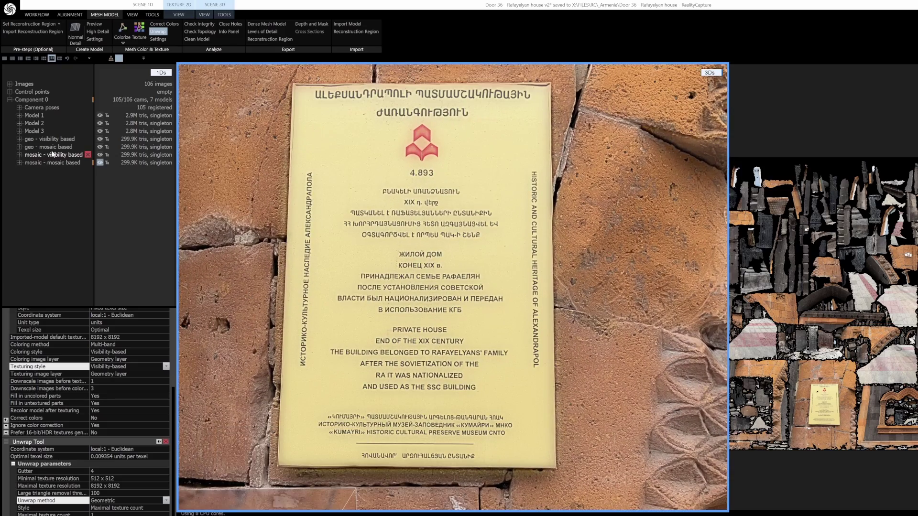
# Compare the plaque's text between the mosaic - visibility based and mosaic - mosaic based models
pyautogui.click(55, 154)
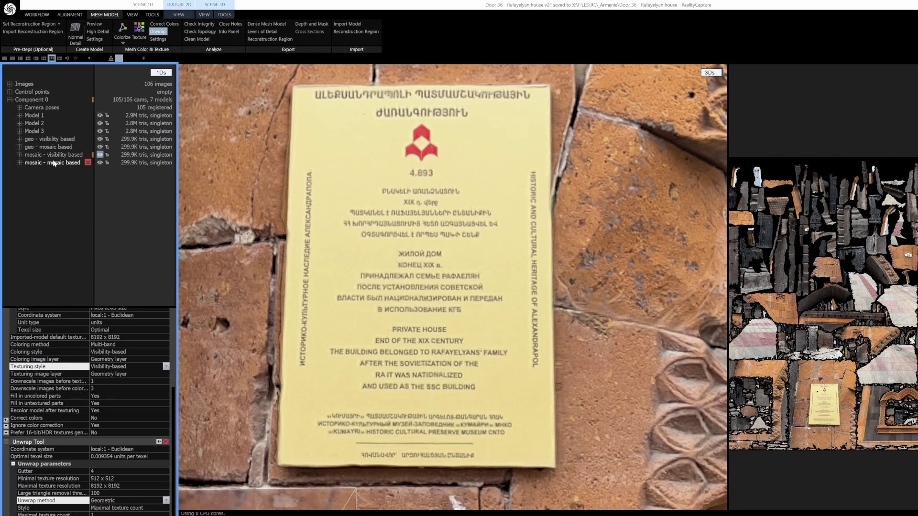
pyautogui.click(53, 164)
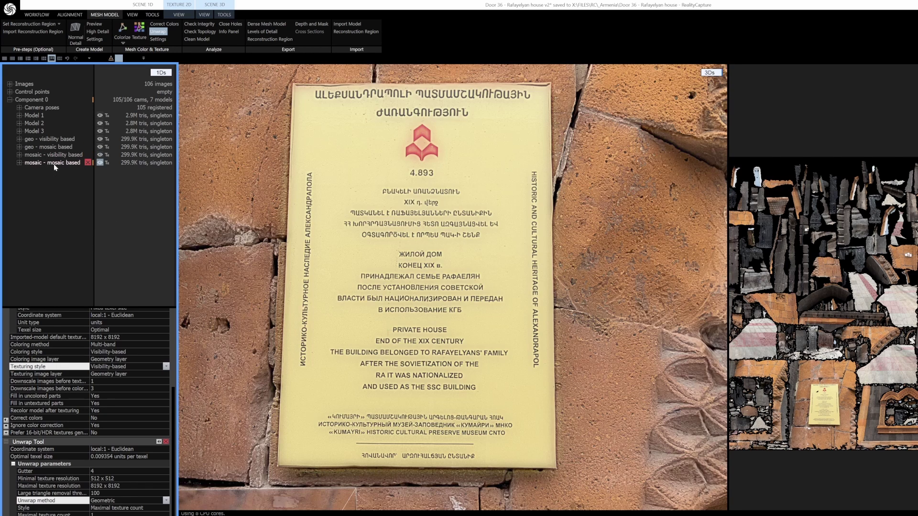
pyautogui.scroll(3, 420, 338)
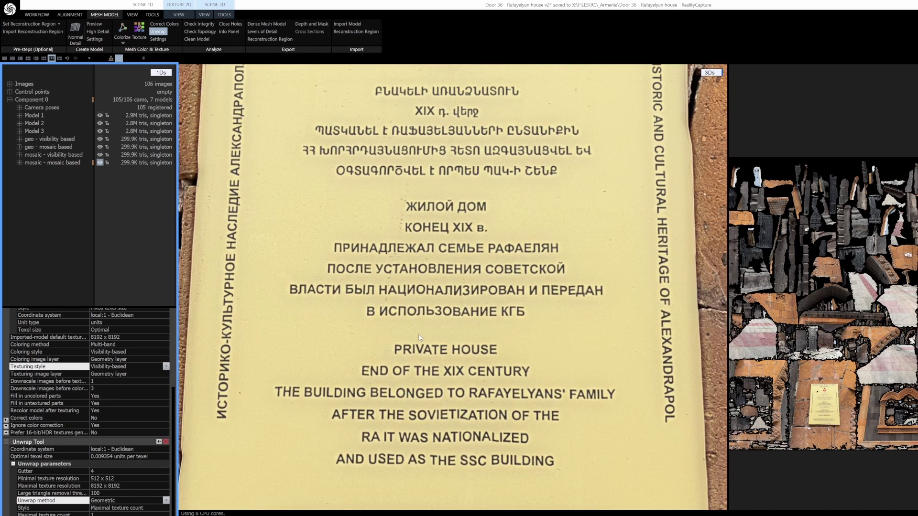
pyautogui.click(59, 155)
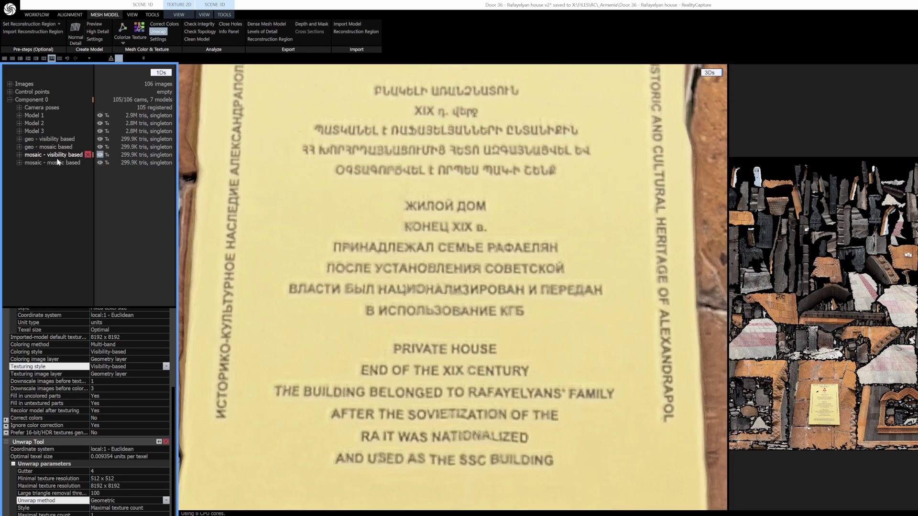
pyautogui.click(56, 163)
pyautogui.scroll(-5, 494, 393)
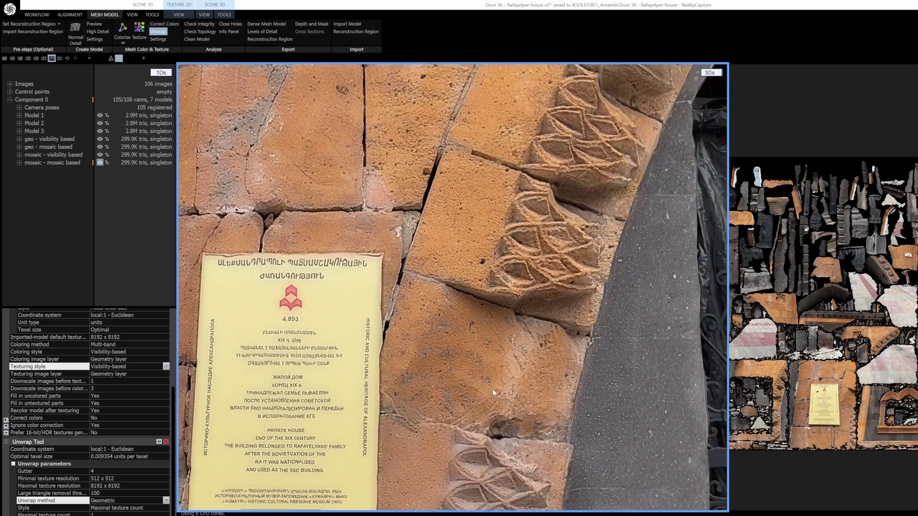
# Compare the plaque and the neighbouring arch stones between the mosaic - visibility based and mosaic - mosaic based models
pyautogui.moveTo(521, 165); pyautogui.dragTo(542, 112)
pyautogui.moveTo(505, 349); pyautogui.dragTo(502, 330)
pyautogui.click(54, 155)
pyautogui.click(60, 163)
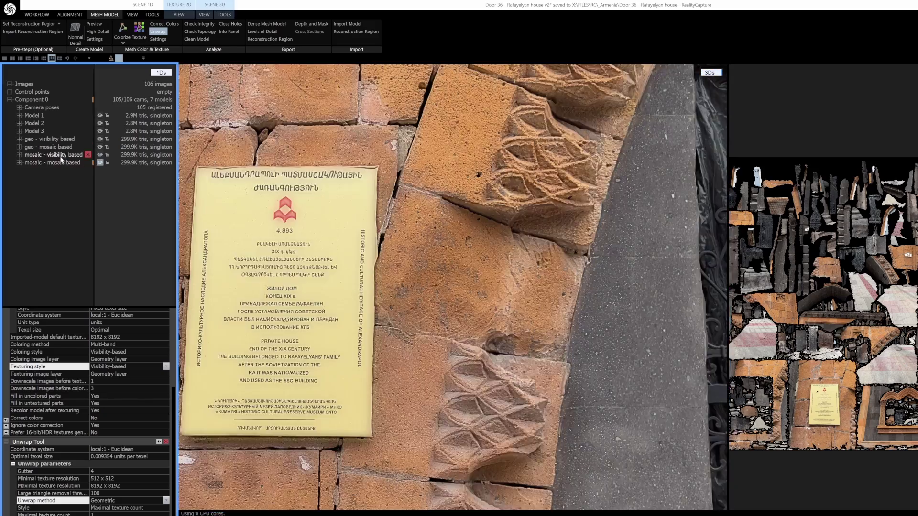
pyautogui.click(61, 156)
pyautogui.click(59, 164)
# Compare the close-up stone surface beside the plaque's edge between the mosaic - mosaic based and mosaic - visibility based models
pyautogui.scroll(5, 418, 297)
pyautogui.scroll(2, 341, 268)
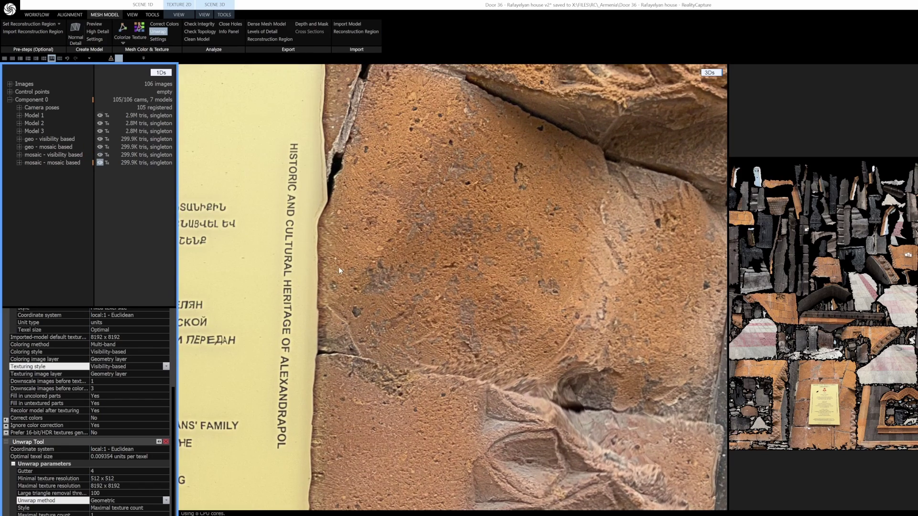
pyautogui.scroll(2, 523, 373)
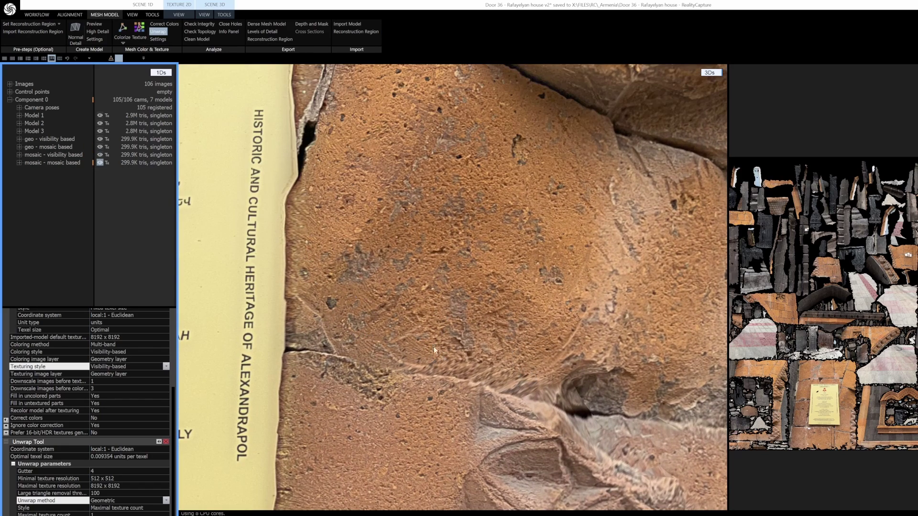
pyautogui.click(60, 164)
pyautogui.scroll(-3, 378, 291)
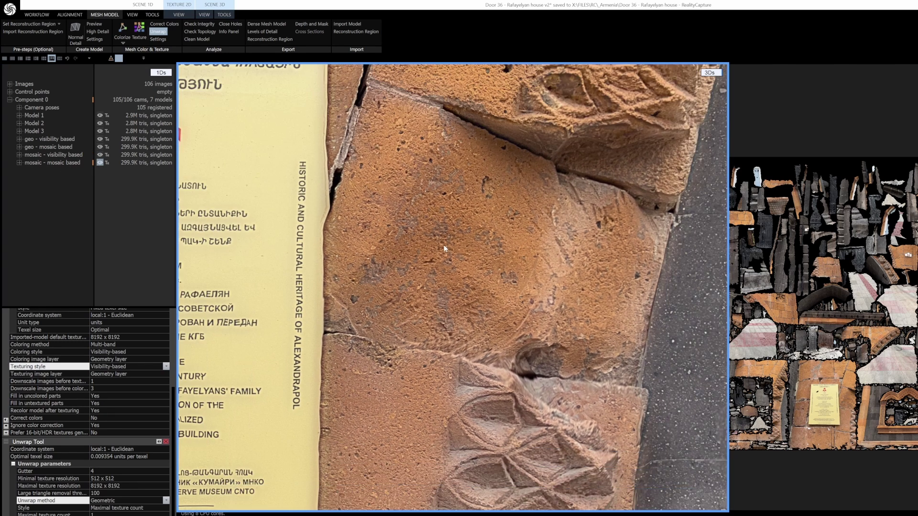
pyautogui.click(57, 155)
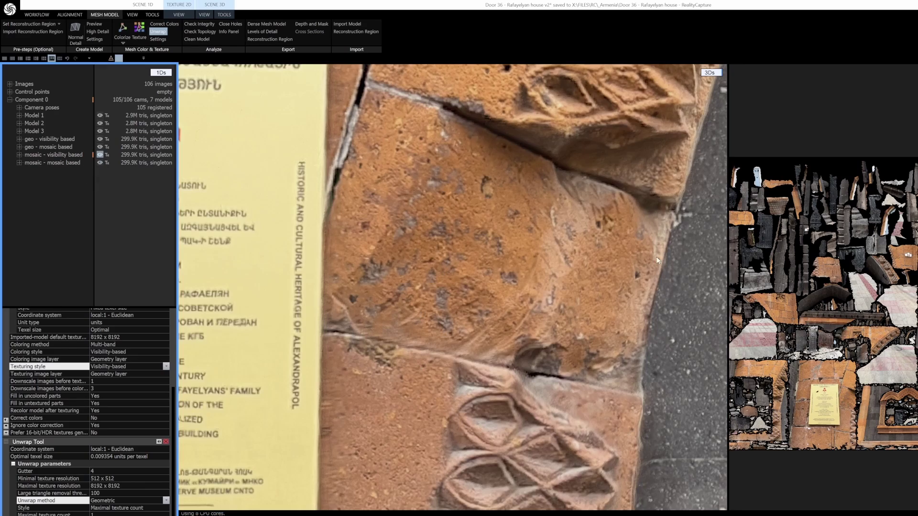
pyautogui.press('Down')
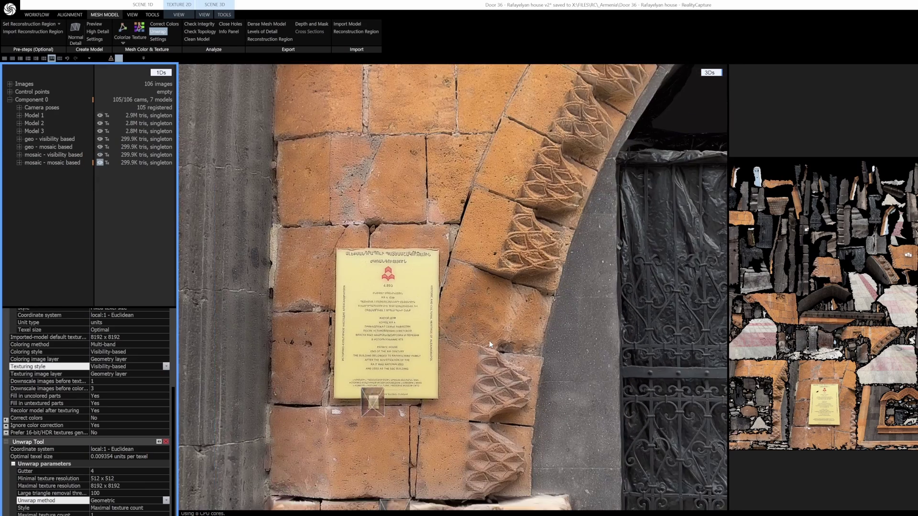
# Examine the carved ornamental column between the upper windows on the mosaic - mosaic based model
pyautogui.scroll(-2, 489, 341)
pyautogui.moveTo(475, 86); pyautogui.dragTo(722, 185)
pyautogui.moveTo(655, 185); pyautogui.dragTo(535, 379)
pyautogui.scroll(2, 385, 178)
pyautogui.moveTo(386, 178); pyautogui.dragTo(505, 387)
pyautogui.scroll(5, 308, 268)
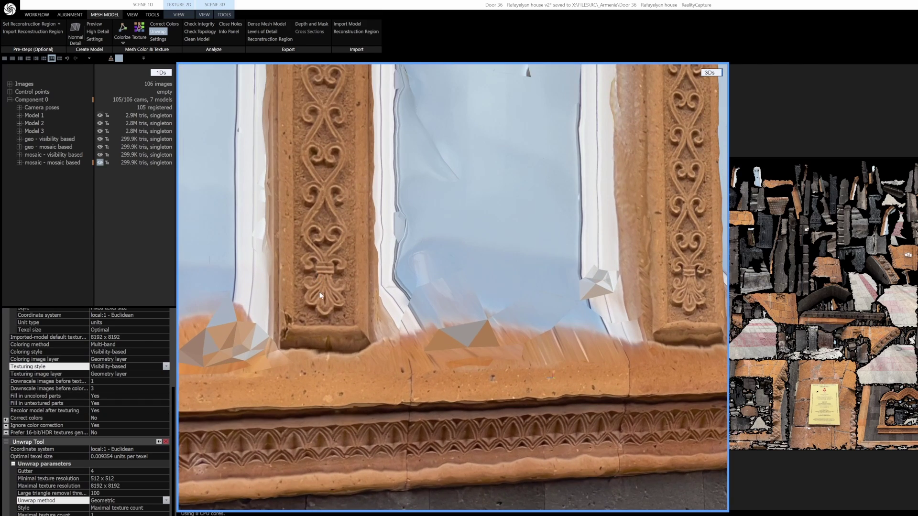
pyautogui.moveTo(301, 260); pyautogui.dragTo(403, 364)
pyautogui.scroll(5, 428, 352)
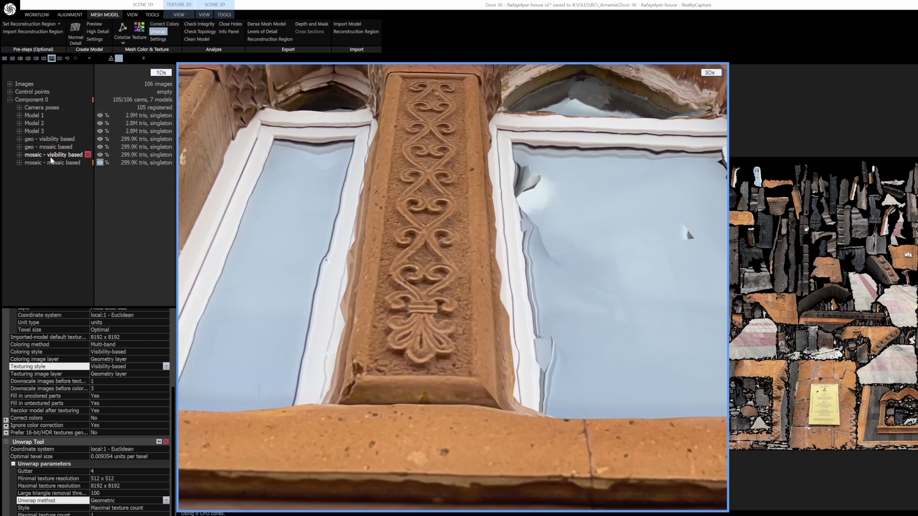
# Compare the carved window column's ornament between the mosaic - visibility based and mosaic - mosaic based models
pyautogui.click(100, 154)
pyautogui.scroll(4, 390, 335)
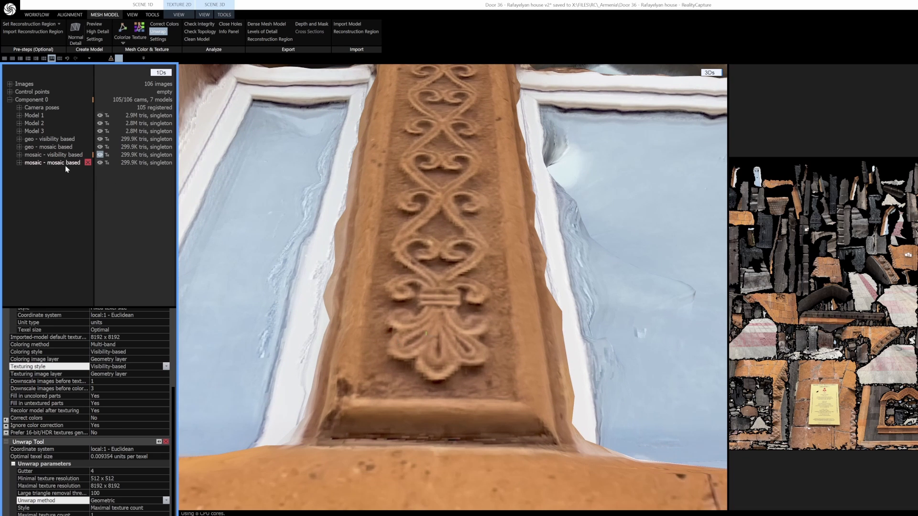
pyautogui.click(65, 166)
pyautogui.click(67, 155)
pyautogui.click(65, 161)
pyautogui.click(65, 156)
# Examine the upper façade and the arched gate on the mosaic - visibility based model
pyautogui.scroll(-10, 380, 334)
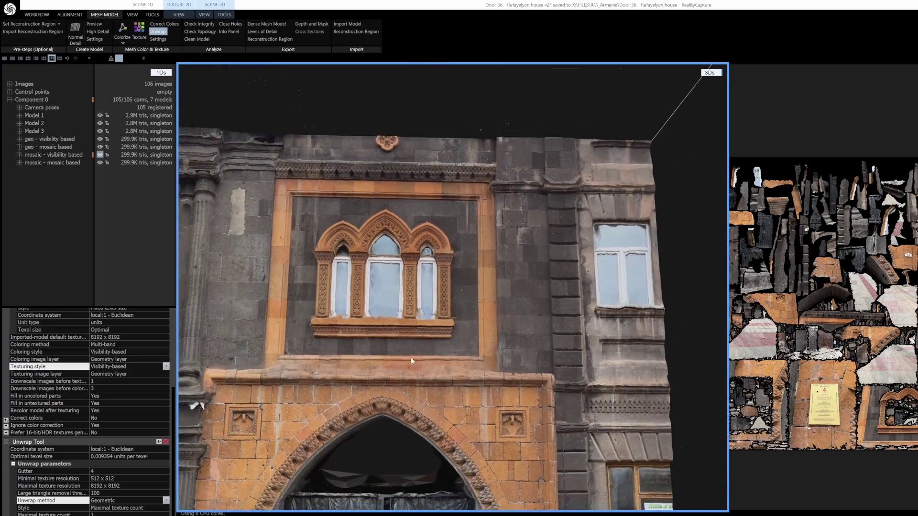
pyautogui.moveTo(411, 357); pyautogui.dragTo(486, 168)
pyautogui.moveTo(486, 167); pyautogui.dragTo(431, 266, button='right')
pyautogui.scroll(3, 375, 318)
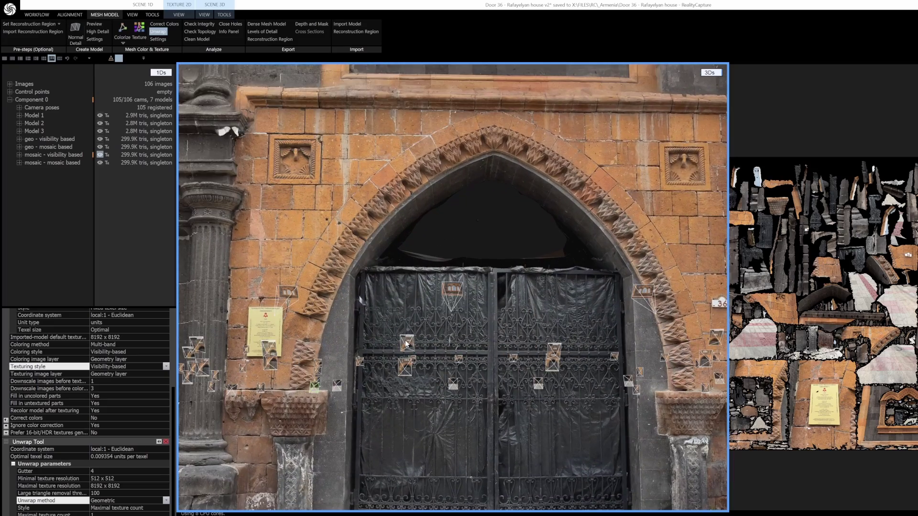
pyautogui.moveTo(383, 310); pyautogui.dragTo(406, 344, button='right')
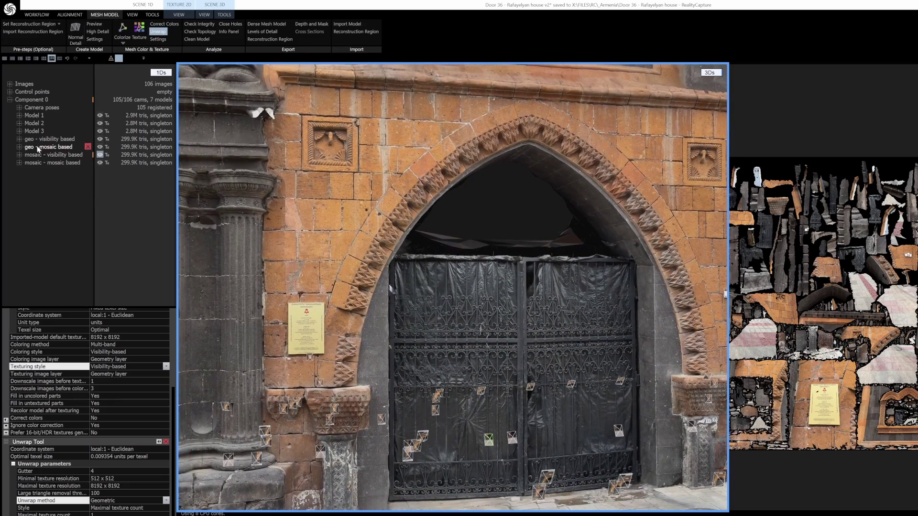
# Compare the wall and arch stones around the plaque between the two mosaic-unwrapped models
pyautogui.click(56, 162)
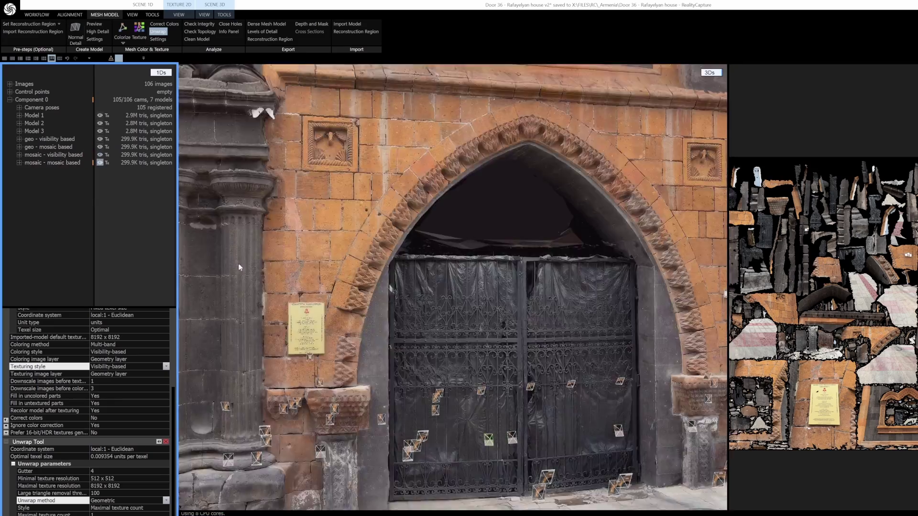
pyautogui.scroll(3, 270, 292)
pyautogui.scroll(3, 269, 292)
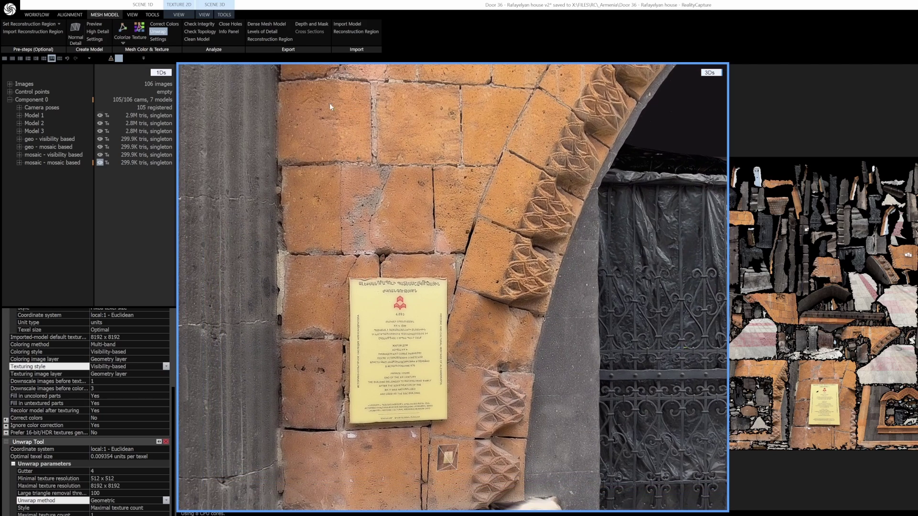
pyautogui.click(54, 156)
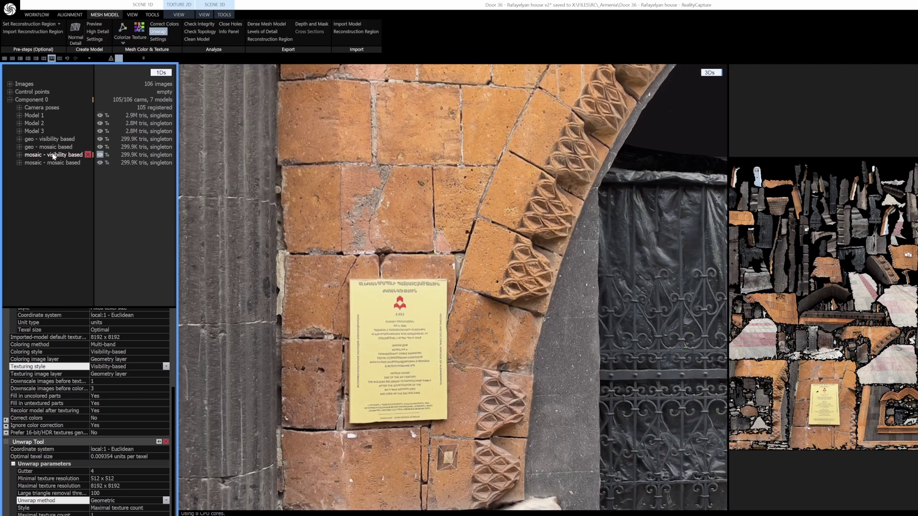
pyautogui.click(56, 163)
# Inspect the columns, the house number plates and the shop window on the mosaic - visibility based model
pyautogui.scroll(-2, 423, 227)
pyautogui.scroll(3, 492, 243)
pyautogui.scroll(-3, 504, 378)
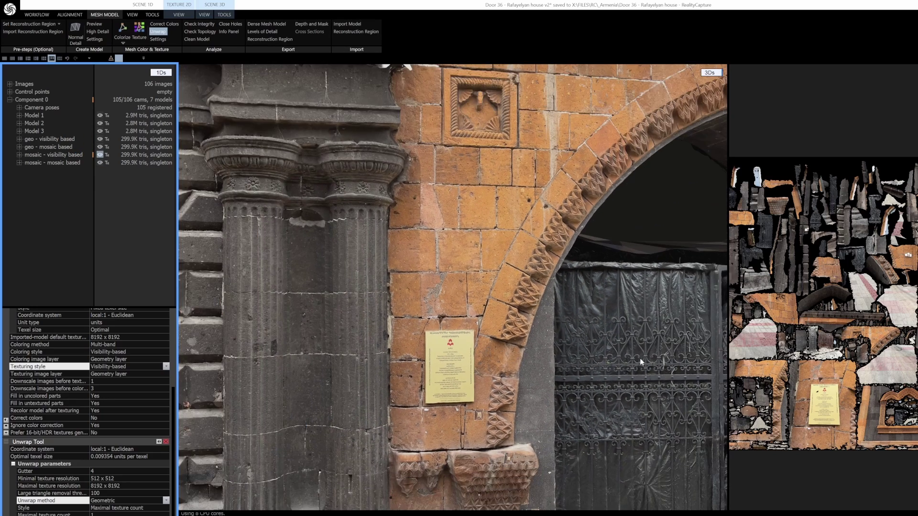
pyautogui.moveTo(640, 357); pyautogui.dragTo(353, 309)
pyautogui.moveTo(553, 314); pyautogui.dragTo(482, 325)
pyautogui.scroll(3, 493, 316)
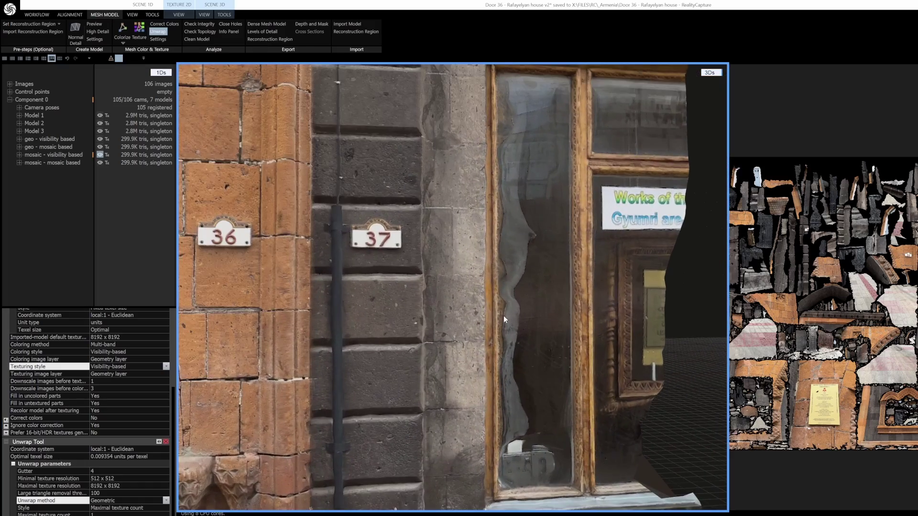
pyautogui.moveTo(508, 316); pyautogui.dragTo(476, 319, button='right')
pyautogui.moveTo(475, 317); pyautogui.dragTo(512, 242)
pyautogui.scroll(2, 517, 243)
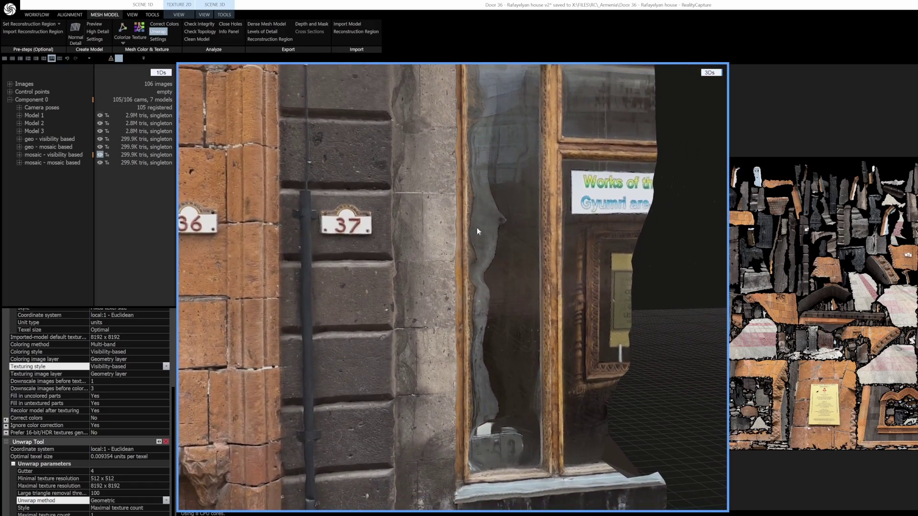
# Compare the shop window's glass and wooden frame between the mosaic - mosaic based and mosaic - visibility based models
pyautogui.click(62, 163)
pyautogui.moveTo(544, 281); pyautogui.dragTo(481, 262)
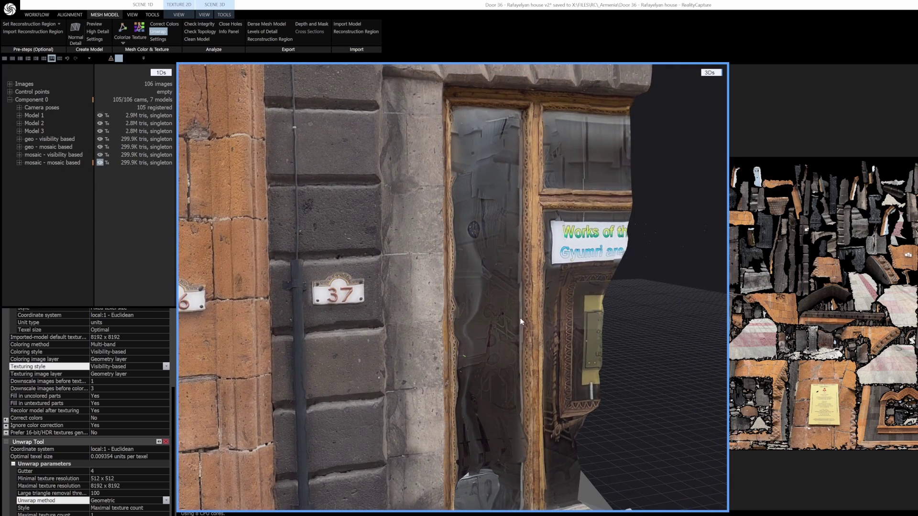
pyautogui.moveTo(521, 321); pyautogui.dragTo(503, 322)
pyautogui.scroll(2, 504, 322)
pyautogui.moveTo(504, 322); pyautogui.dragTo(497, 267, button='right')
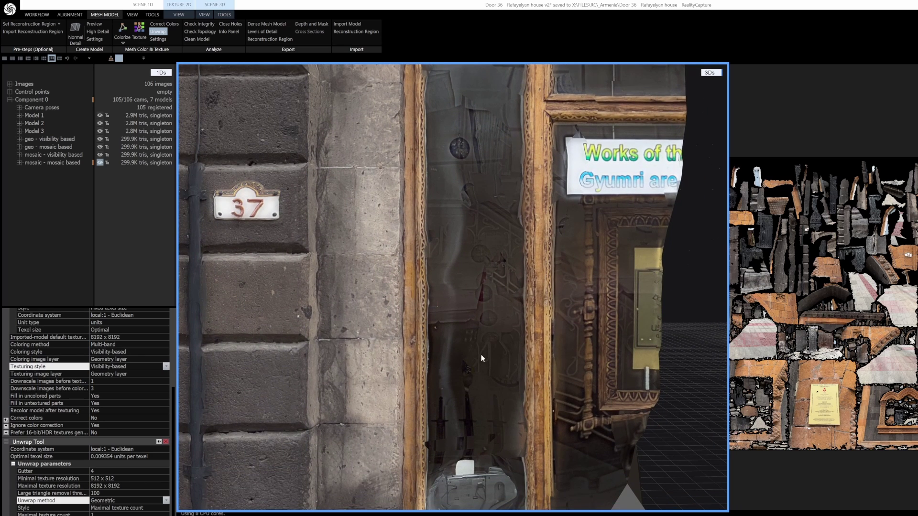
pyautogui.click(55, 154)
pyautogui.click(58, 163)
# Inspect the house number 36 plate up close on the mosaic - mosaic based model
pyautogui.moveTo(463, 296)
pyautogui.mouseDown()
pyautogui.moveTo(481, 291)
pyautogui.moveTo(472, 287)
pyautogui.mouseUp()
pyautogui.scroll(-2, 462, 212)
pyautogui.moveTo(462, 212); pyautogui.dragTo(481, 326, button='middle')
pyautogui.scroll(2, 482, 320)
pyautogui.moveTo(484, 311)
pyautogui.mouseDown()
pyautogui.moveTo(495, 302)
pyautogui.moveTo(498, 269)
pyautogui.moveTo(484, 307)
pyautogui.mouseUp()
pyautogui.moveTo(316, 271); pyautogui.dragTo(549, 288, button='middle')
pyautogui.scroll(5, 497, 283)
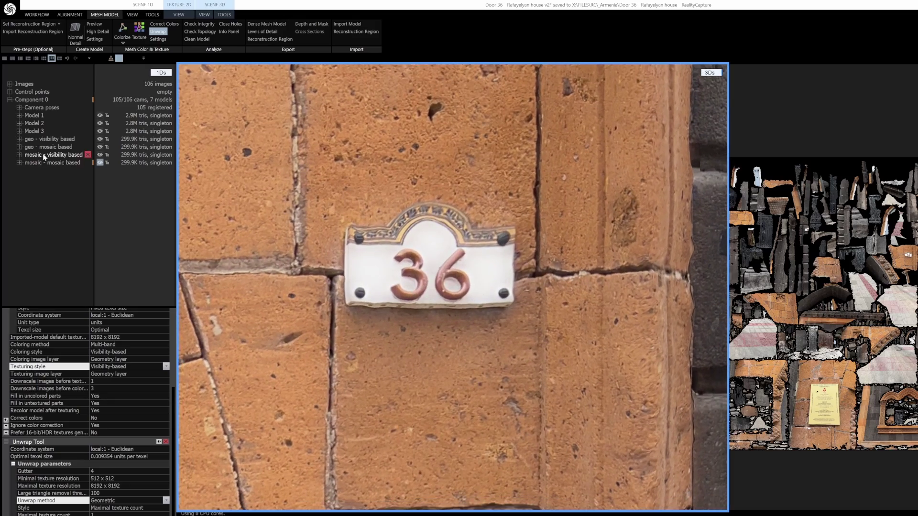
# Compare the house number 36 plate between the mosaic - visibility based and mosaic - mosaic based models
pyautogui.click(47, 163)
pyautogui.click(47, 164)
pyautogui.scroll(-5, 385, 286)
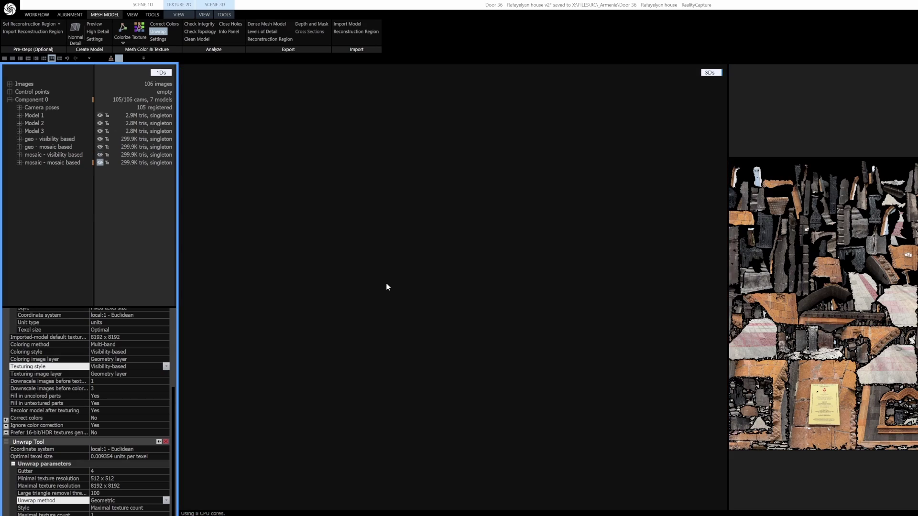
pyautogui.scroll(8, 513, 323)
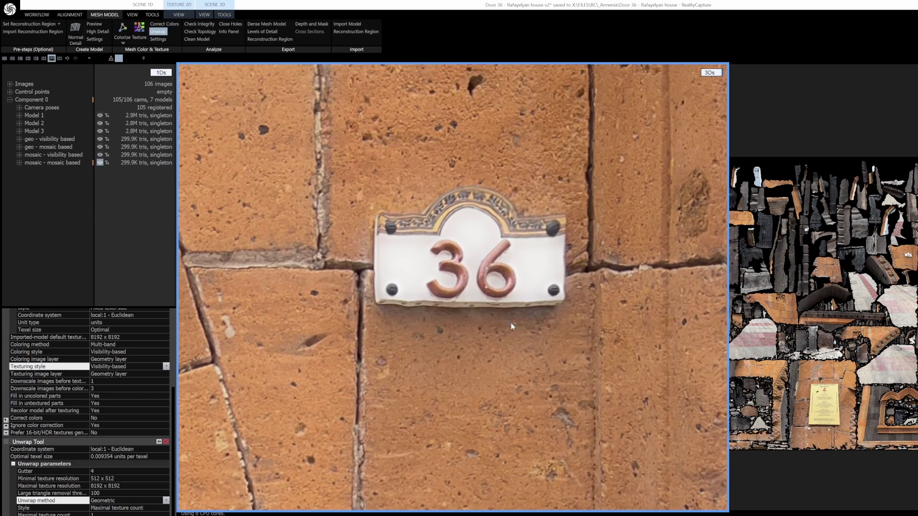
pyautogui.click(55, 155)
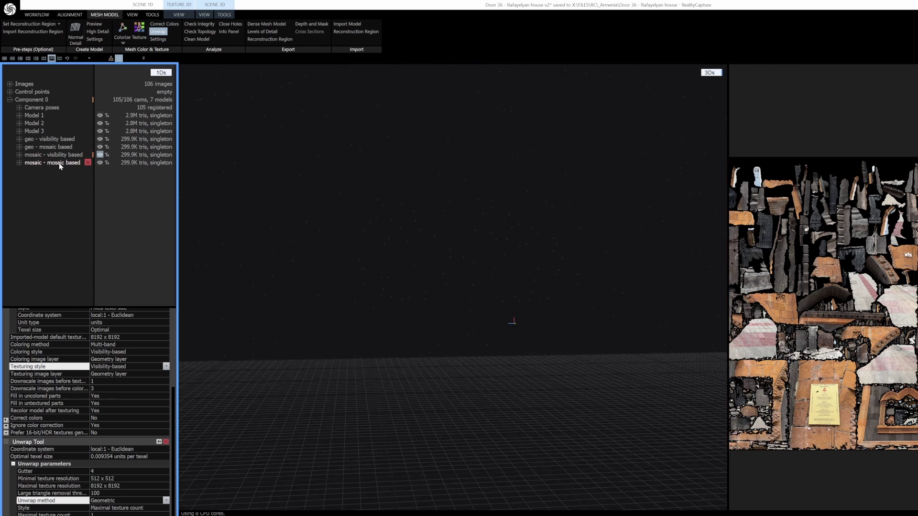
pyautogui.click(61, 163)
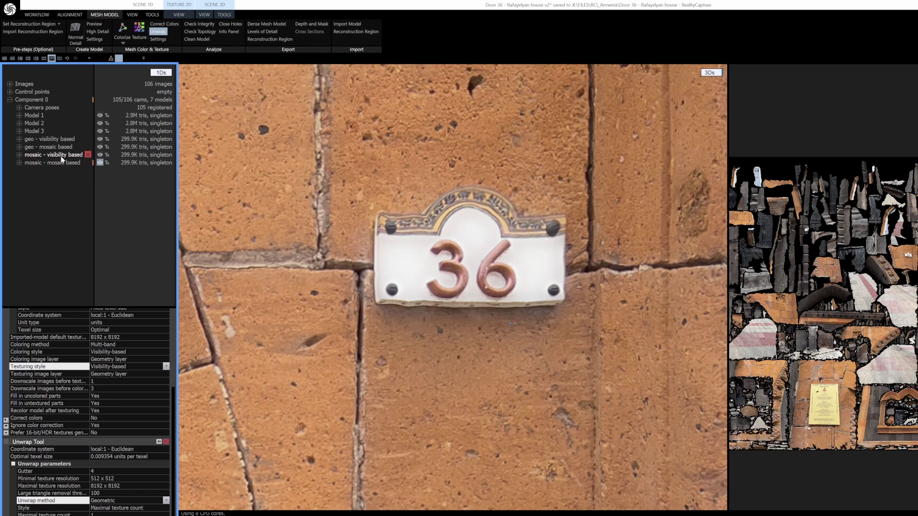
pyautogui.click(61, 163)
pyautogui.click(62, 158)
pyautogui.click(61, 162)
# Examine the whole arched entrance and upper window on the mosaic - mosaic based model
pyautogui.scroll(-4, 379, 352)
pyautogui.scroll(-5, 378, 351)
pyautogui.moveTo(334, 305); pyautogui.dragTo(478, 280)
pyautogui.scroll(-1, 488, 354)
pyautogui.scroll(3, 492, 368)
pyautogui.moveTo(492, 368); pyautogui.dragTo(495, 349)
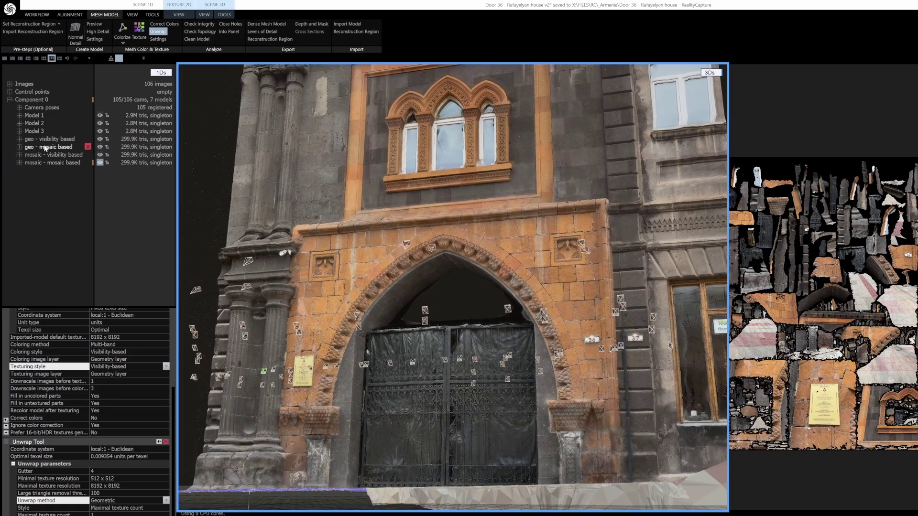
# Display the mosaic - visibility based model and inspect its number 36 plate and gate
pyautogui.moveTo(335, 249); pyautogui.dragTo(334, 277)
pyautogui.click(72, 155)
pyautogui.scroll(4, 612, 347)
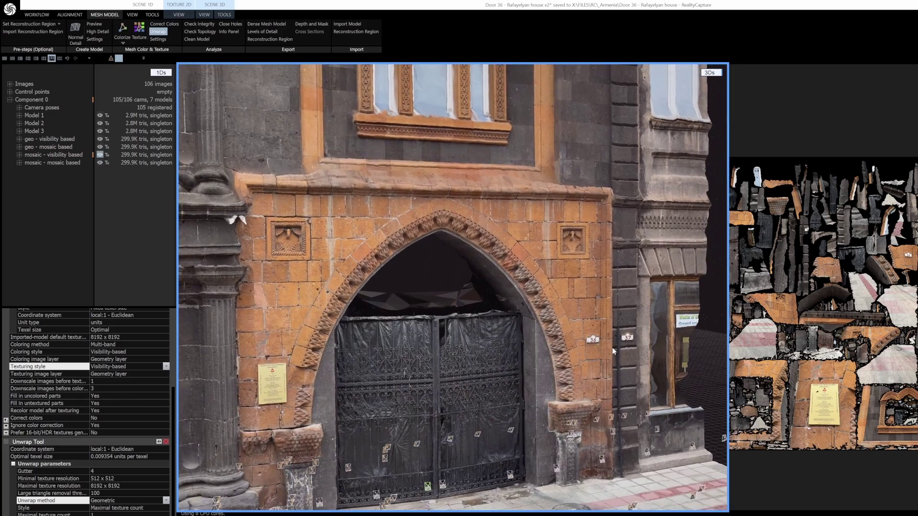
pyautogui.scroll(8, 598, 341)
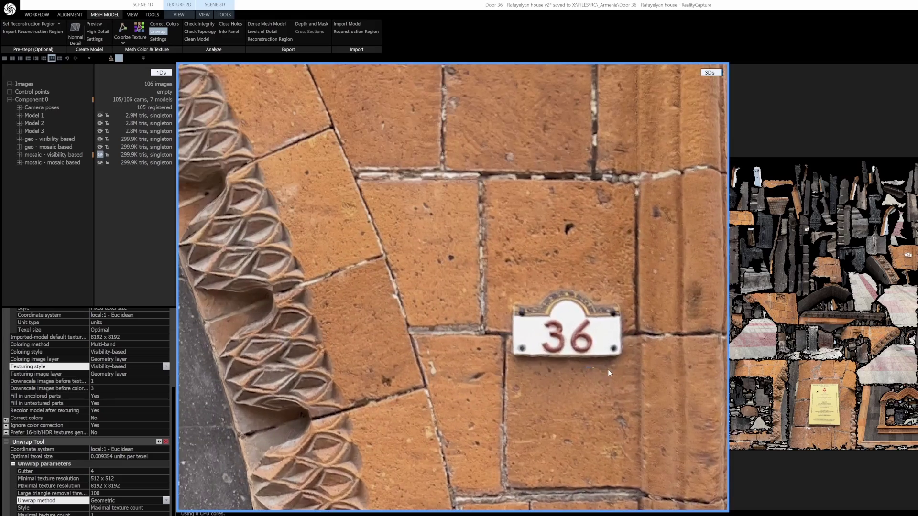
pyautogui.scroll(-6, 602, 371)
pyautogui.moveTo(313, 384); pyautogui.dragTo(427, 329, button='middle')
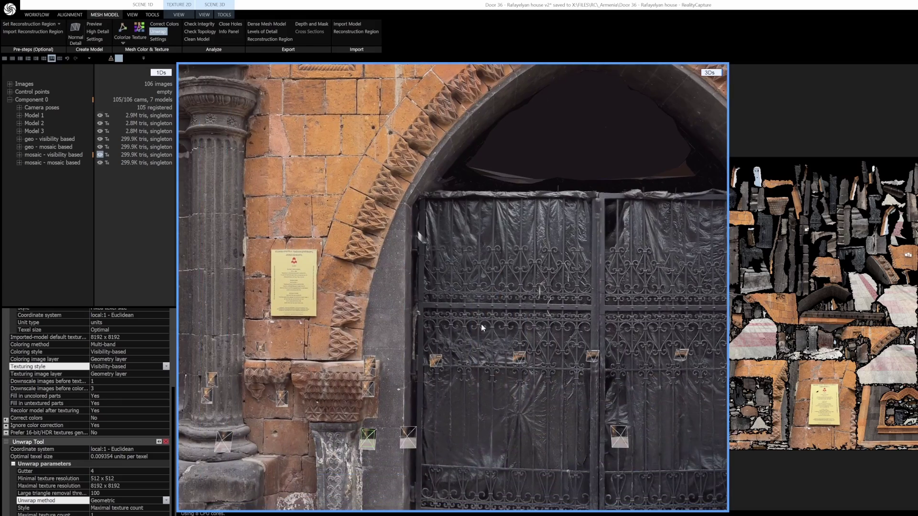
# Review the full texture layout and the entire façade of the mosaic - visibility based model
pyautogui.scroll(-1, 818, 356)
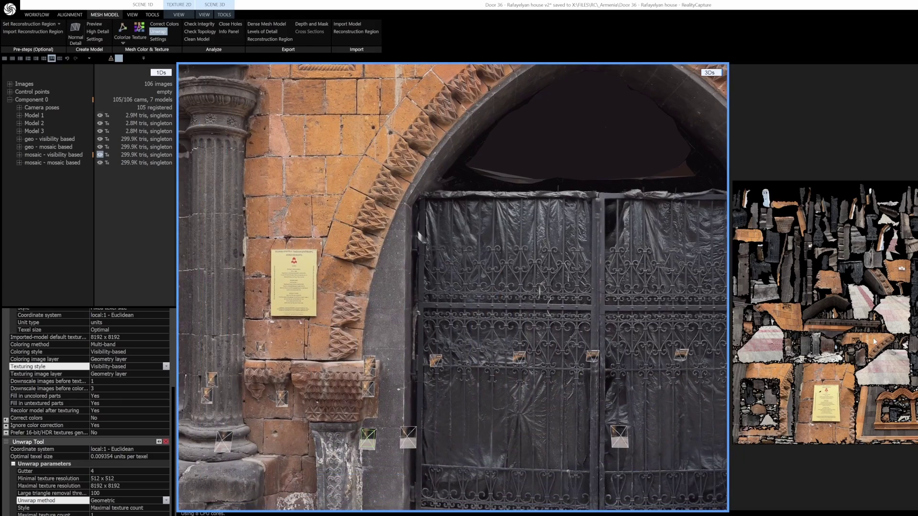
pyautogui.scroll(-6, 468, 337)
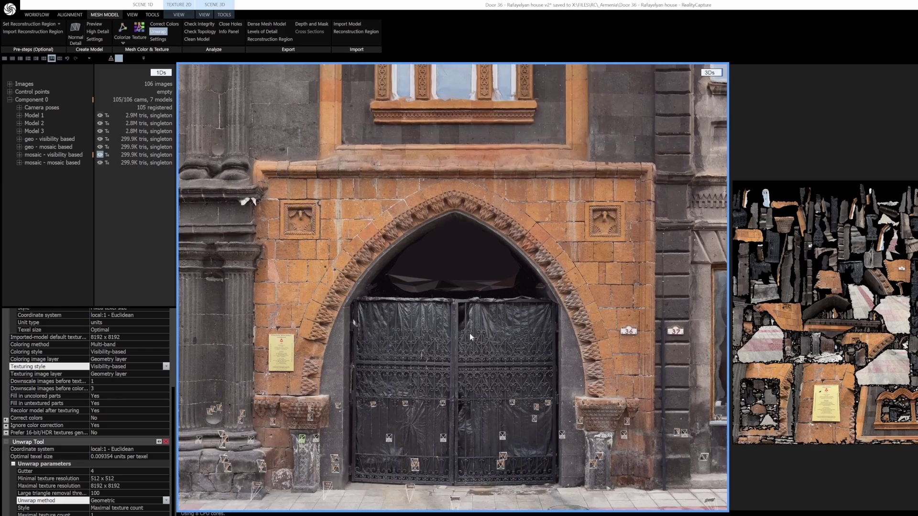
pyautogui.moveTo(470, 334); pyautogui.dragTo(524, 181)
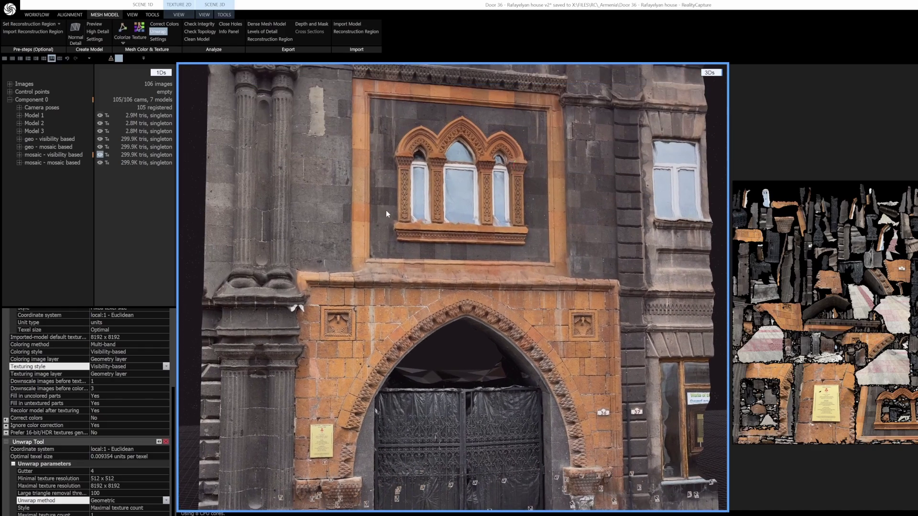
pyautogui.scroll(4, 483, 197)
pyautogui.scroll(-10, 470, 198)
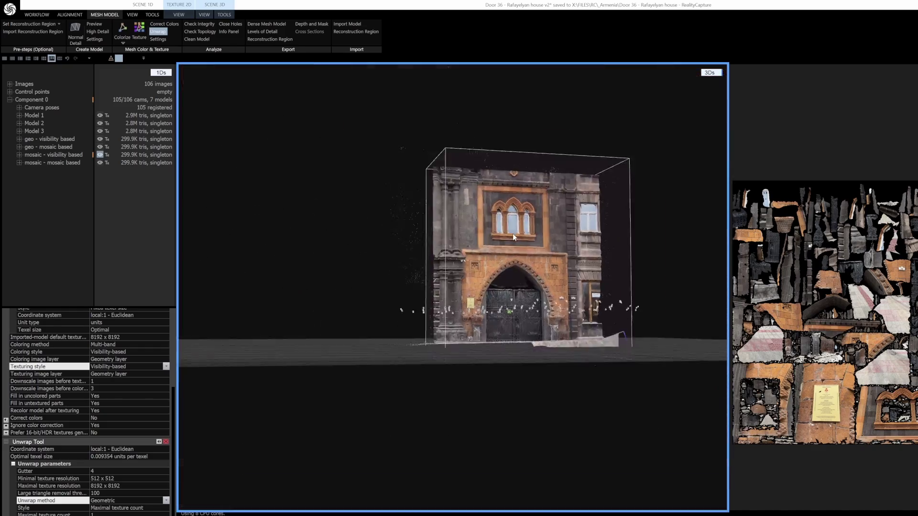
pyautogui.moveTo(512, 233); pyautogui.dragTo(583, 272)
pyautogui.scroll(4, 564, 274)
# Inspect the central tower inside the dish on Model 6 of the Radio Optical Observatory project
pyautogui.scroll(5, 454, 344)
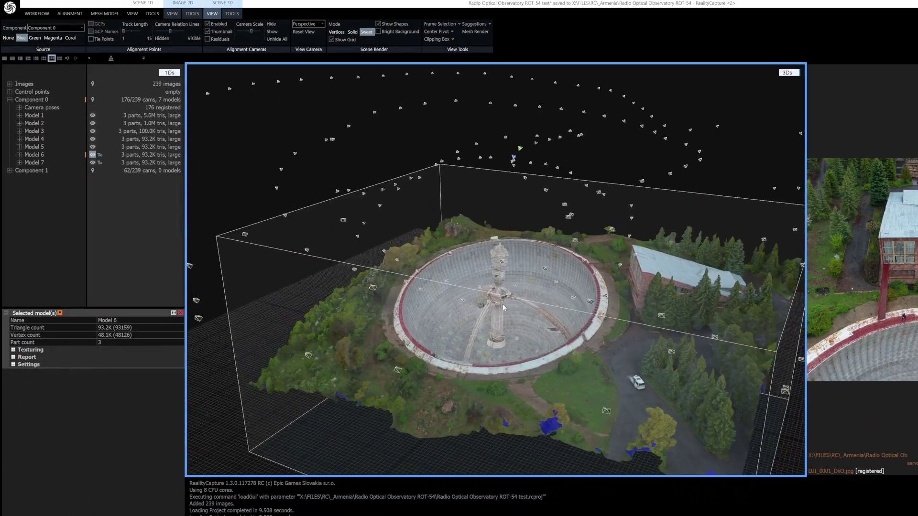
pyautogui.scroll(7, 502, 304)
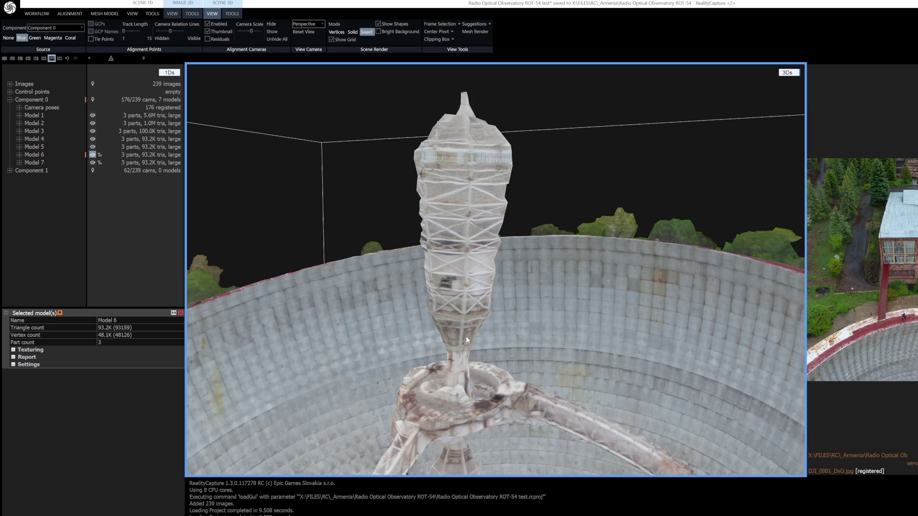
# Examine the central tower, its support arms and the surrounding dish on Model 6 from several angles
pyautogui.moveTo(540, 273); pyautogui.dragTo(433, 301)
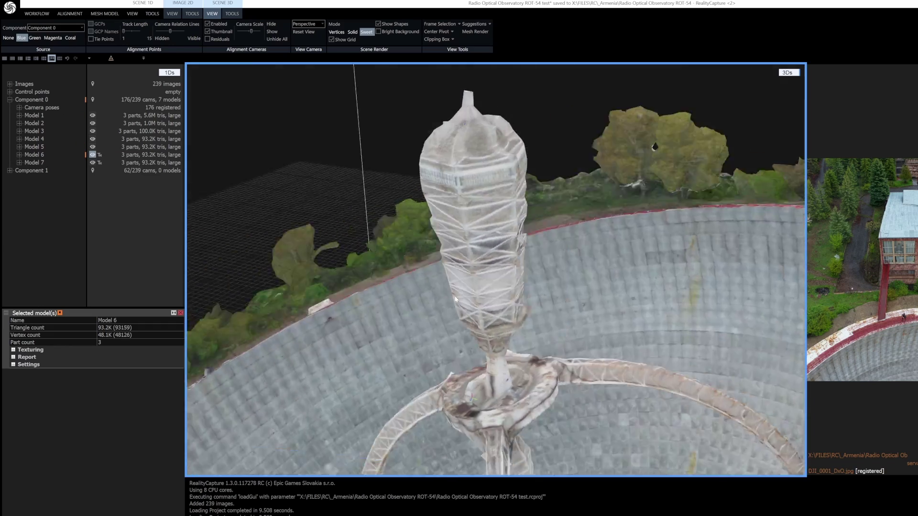
pyautogui.moveTo(460, 298); pyautogui.dragTo(480, 361)
pyautogui.moveTo(481, 361); pyautogui.dragTo(512, 250, button='right')
pyautogui.scroll(-5, 561, 295)
pyautogui.moveTo(561, 294); pyautogui.dragTo(562, 351, button='right')
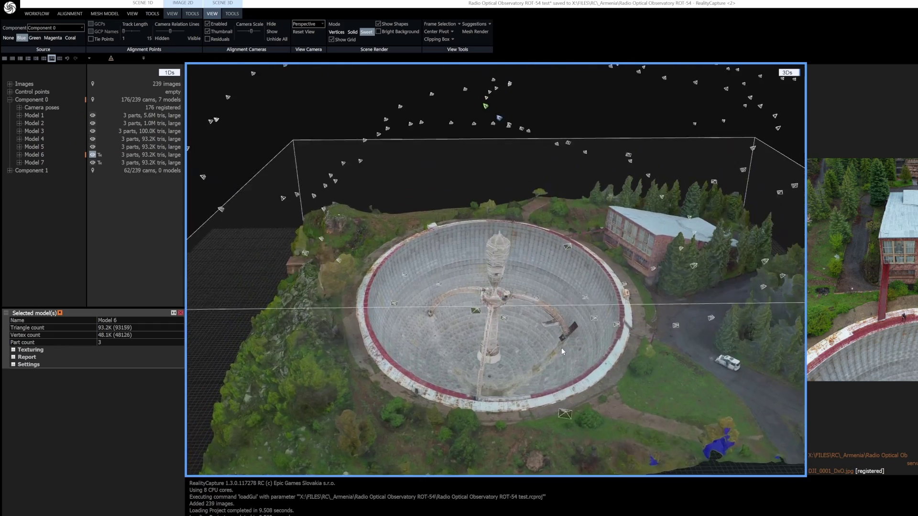
pyautogui.moveTo(561, 348); pyautogui.dragTo(518, 320)
pyautogui.scroll(4, 518, 321)
pyautogui.scroll(4, 474, 277)
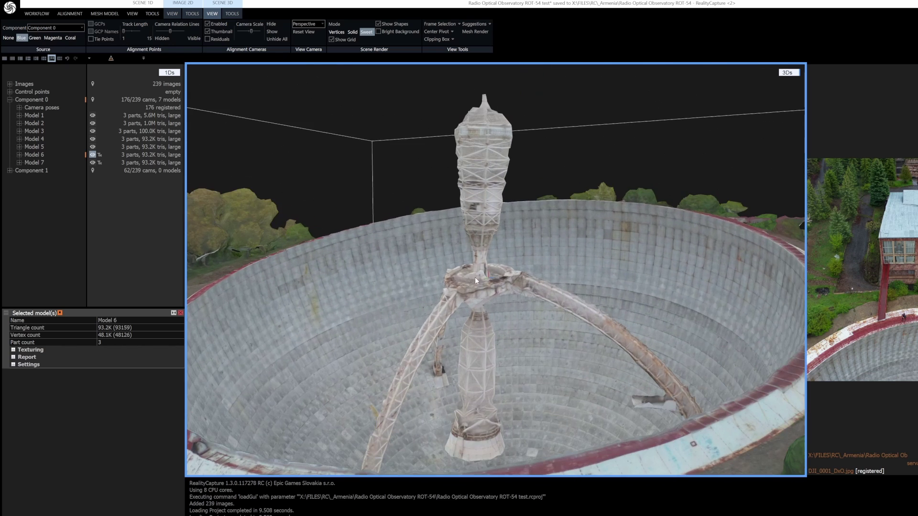
pyautogui.scroll(3, 475, 281)
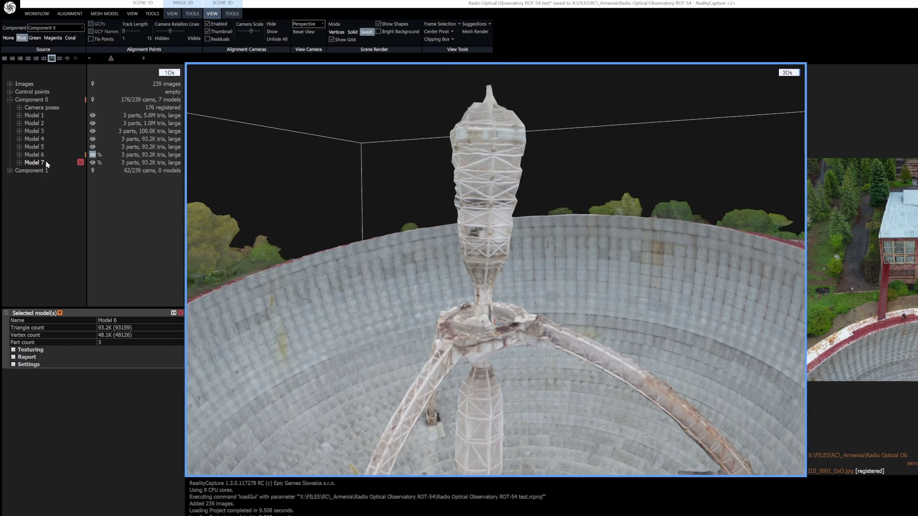
# Display Model 7 and inspect the texture detail on the central tower's lattice and upper section
pyautogui.click(45, 161)
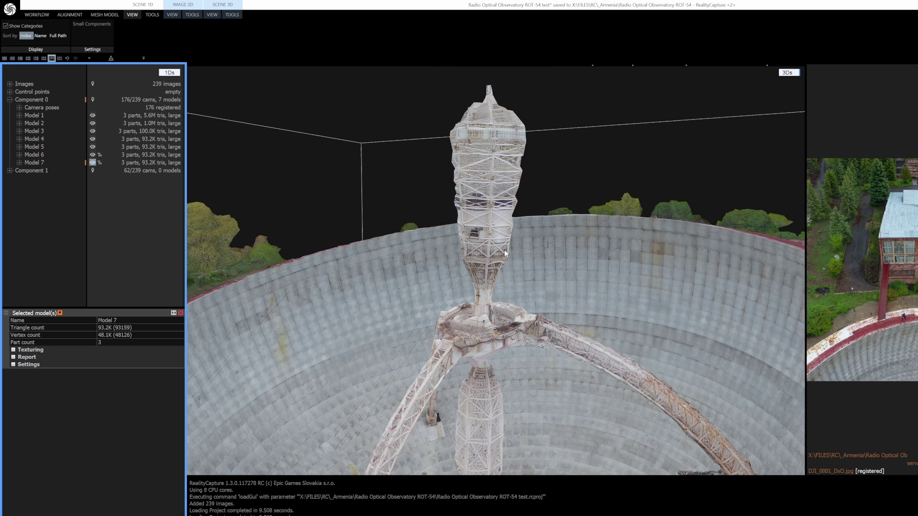
pyautogui.click(506, 253)
pyautogui.scroll(2, 504, 229)
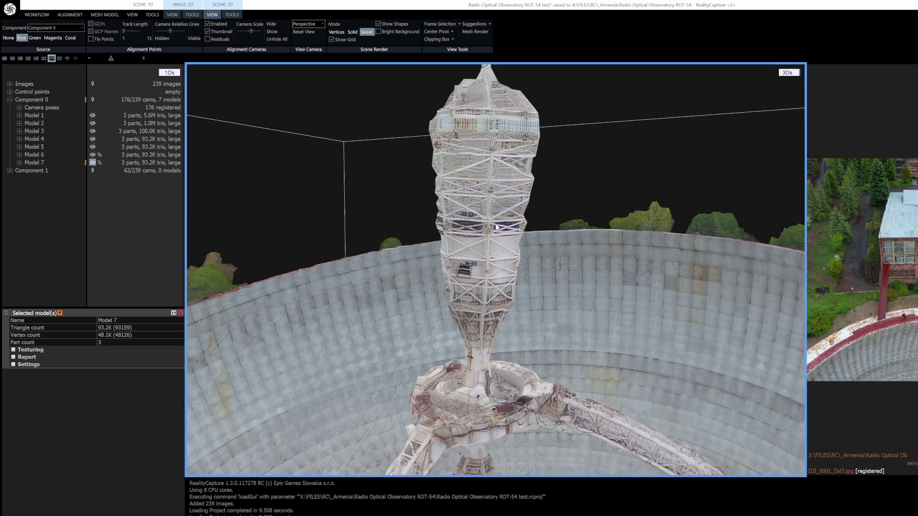
pyautogui.scroll(3, 504, 215)
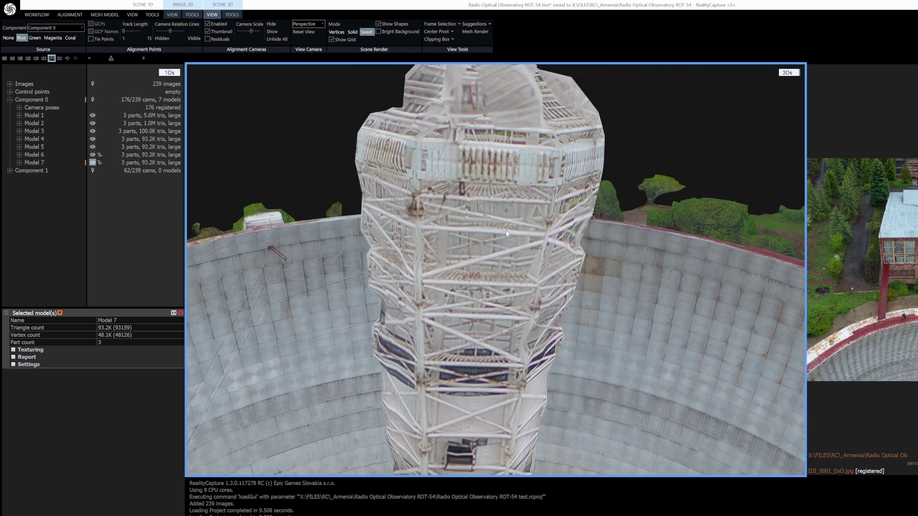
pyautogui.scroll(-1, 507, 273)
pyautogui.moveTo(507, 274); pyautogui.dragTo(458, 240)
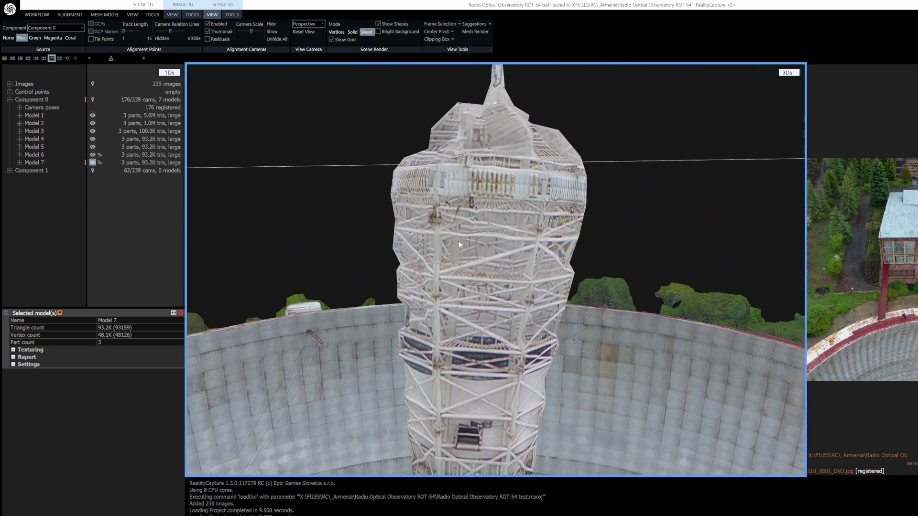
pyautogui.moveTo(486, 270)
pyautogui.mouseDown()
pyautogui.moveTo(540, 265)
pyautogui.moveTo(479, 257)
pyautogui.mouseUp()
pyautogui.scroll(-2, 479, 256)
pyautogui.moveTo(492, 328); pyautogui.dragTo(499, 279, button='middle')
pyautogui.moveTo(500, 282); pyautogui.dragTo(489, 152)
# Compare the central tower's texture by displaying Model 6 and switching back to Model 7
pyautogui.click(54, 157)
pyautogui.click(54, 157)
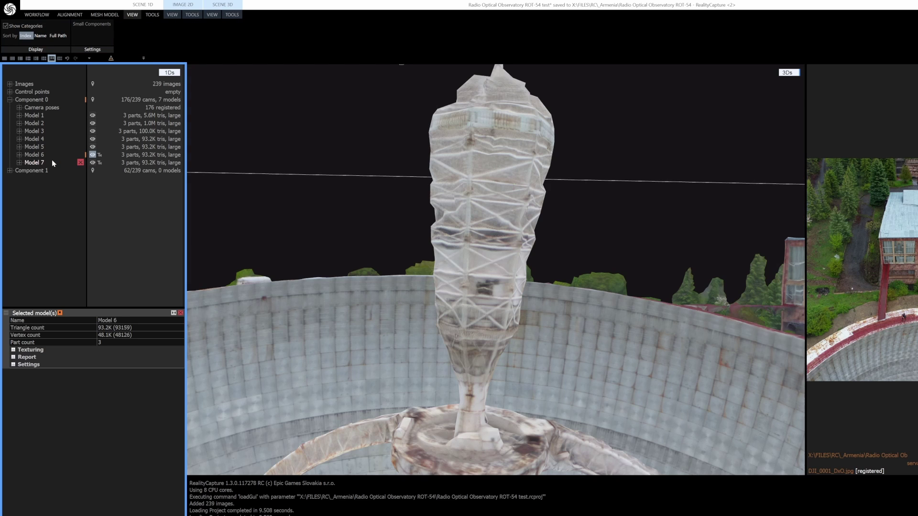
pyautogui.click(51, 162)
pyautogui.click(543, 269)
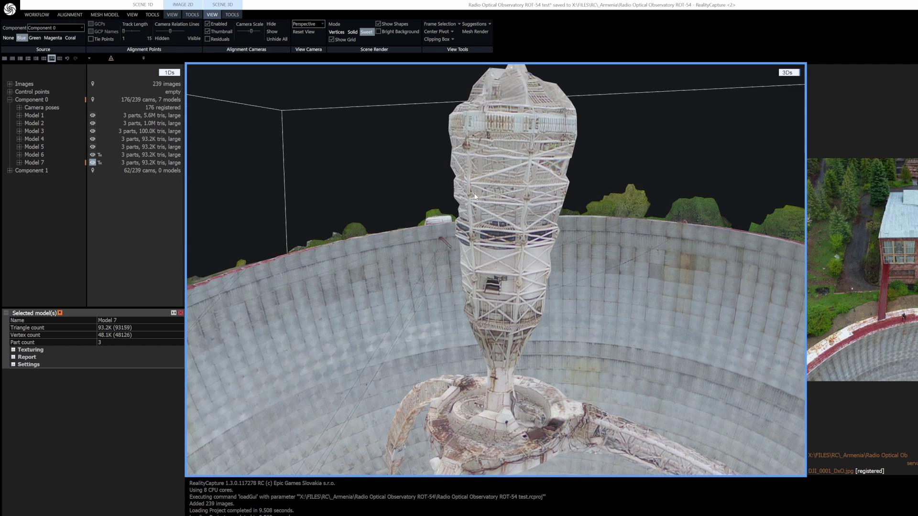
pyautogui.moveTo(557, 208); pyautogui.dragTo(606, 232)
# Compare the dish's inner wall and rim up close on Model 6 and Model 7
pyautogui.scroll(-4, 606, 232)
pyautogui.moveTo(569, 344); pyautogui.dragTo(568, 273, button='right')
pyautogui.scroll(4, 568, 228)
pyautogui.moveTo(314, 209); pyautogui.dragTo(636, 281)
pyautogui.click(48, 156)
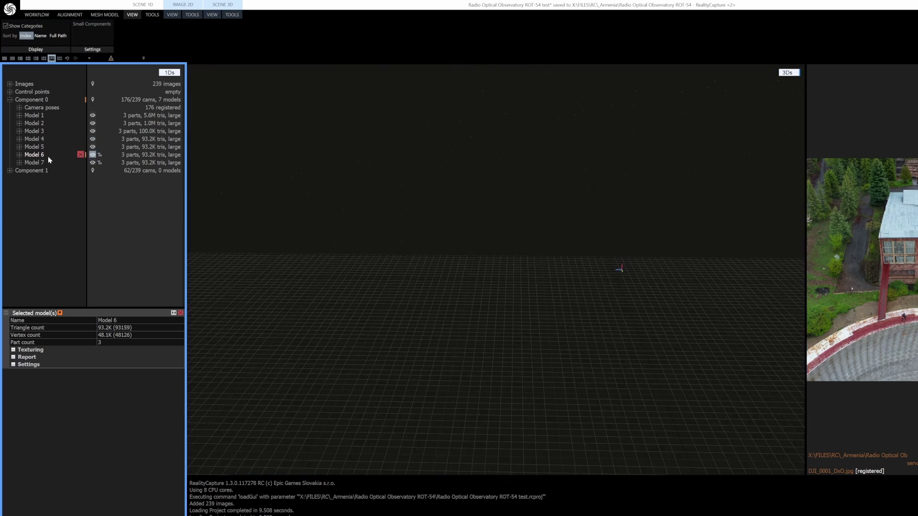
pyautogui.click(46, 164)
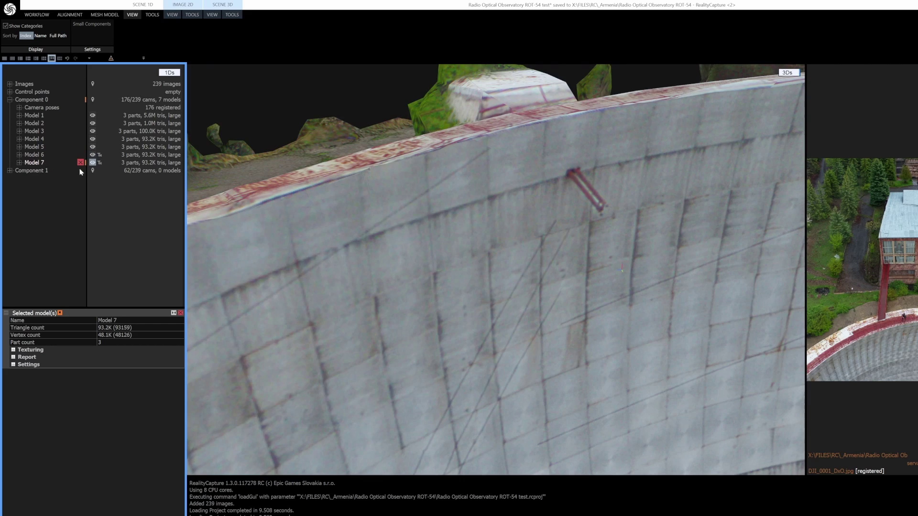
# Compare the grassy slope and bushes outside the dish on Model 7 and Model 6
pyautogui.scroll(-4, 435, 222)
pyautogui.moveTo(448, 233); pyautogui.dragTo(483, 235)
pyautogui.moveTo(414, 238); pyautogui.dragTo(545, 251)
pyautogui.scroll(-5, 521, 340)
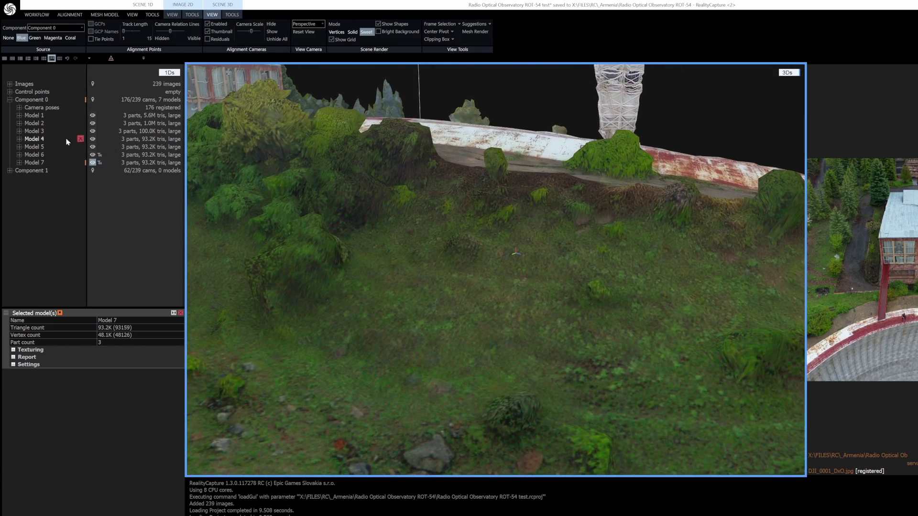
pyautogui.click(81, 155)
pyautogui.scroll(2, 430, 255)
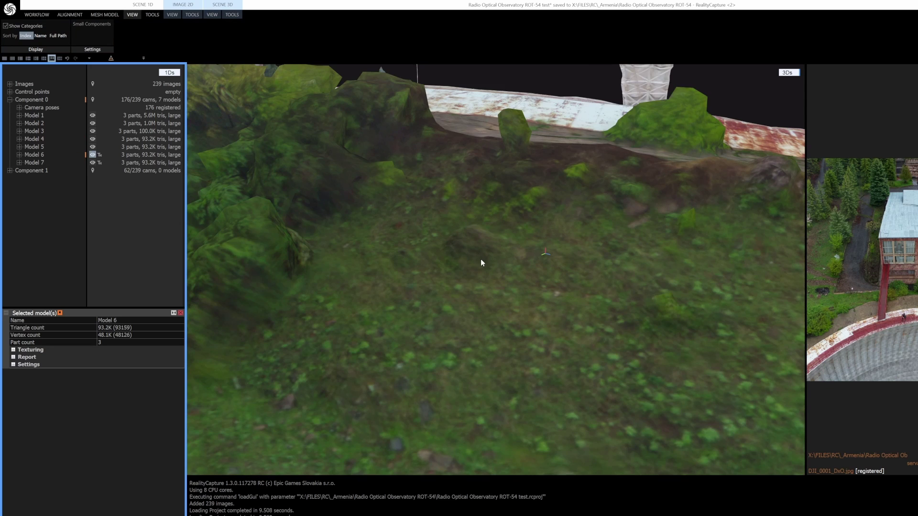
pyautogui.scroll(3, 480, 260)
pyautogui.scroll(-3, 501, 278)
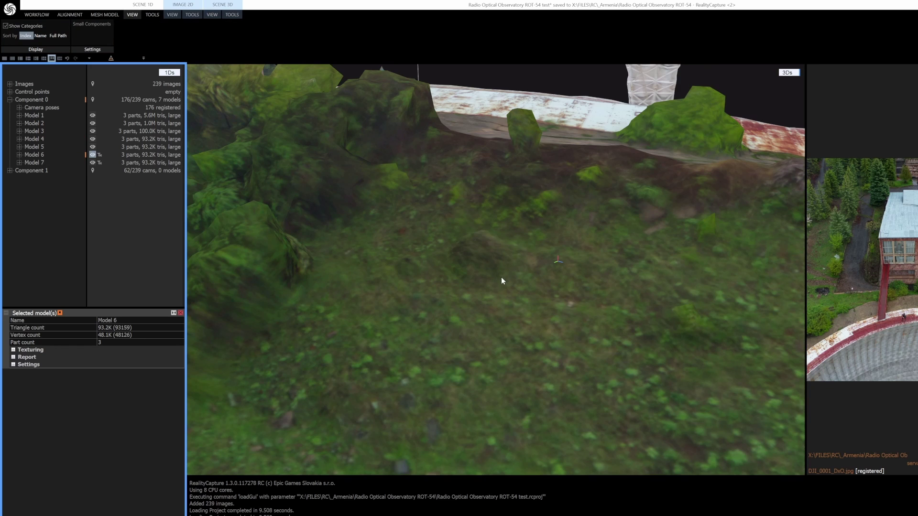
pyautogui.click(59, 160)
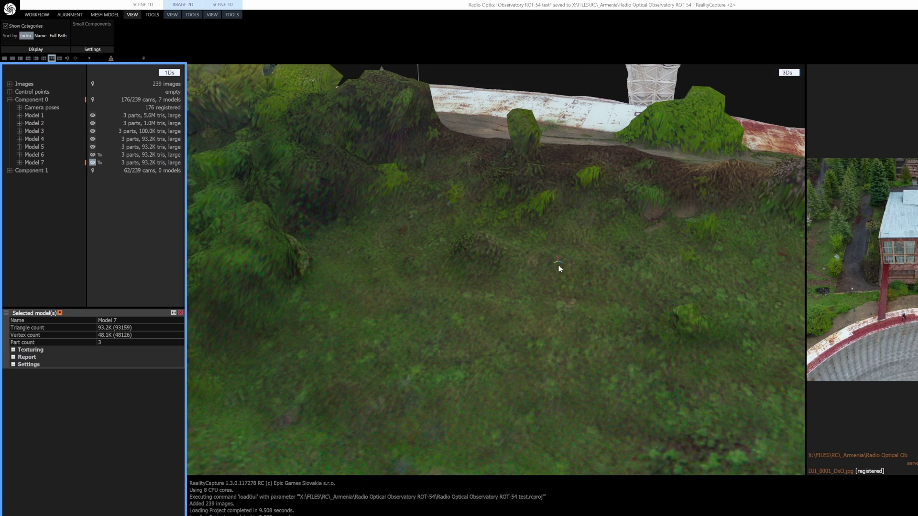
pyautogui.scroll(3, 588, 245)
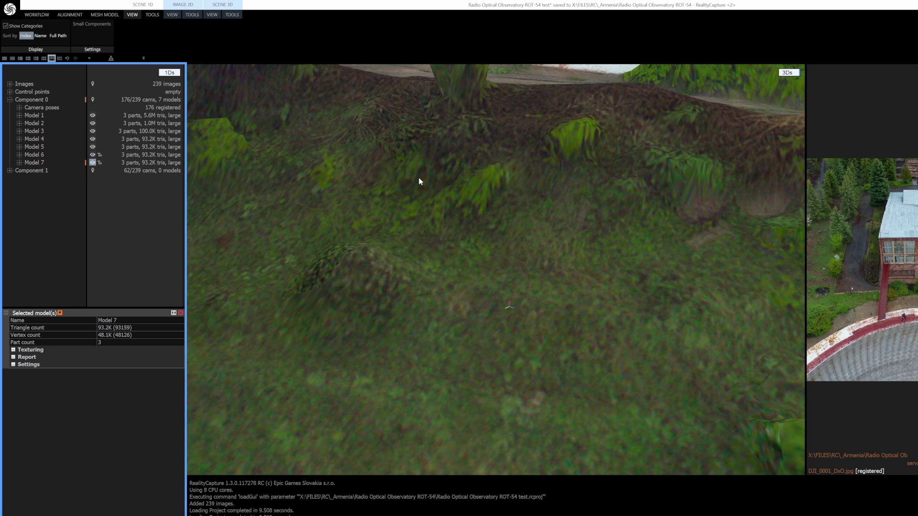
# Inspect the red building beside the dish on Model 7, including its side wall and large windows
pyautogui.scroll(-6, 580, 262)
pyautogui.moveTo(564, 260); pyautogui.dragTo(544, 266)
pyautogui.scroll(10, 545, 267)
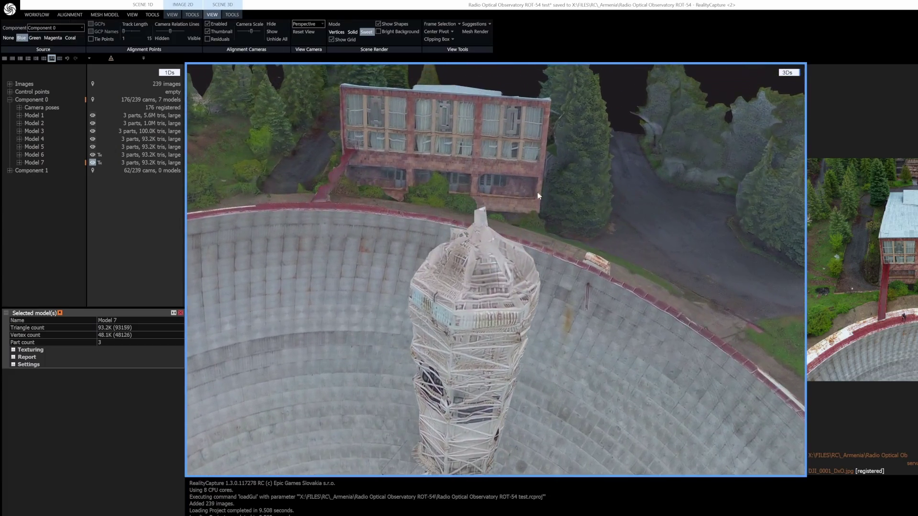
pyautogui.scroll(3, 334, 262)
pyautogui.moveTo(403, 119); pyautogui.dragTo(538, 294)
pyautogui.scroll(2, 557, 306)
pyautogui.moveTo(556, 306); pyautogui.dragTo(619, 278, button='right')
pyautogui.scroll(-2, 626, 268)
pyautogui.scroll(1, 620, 272)
# Alternate between Model 6 and Model 7 to compare the red building's wall and window textures
pyautogui.click(61, 154)
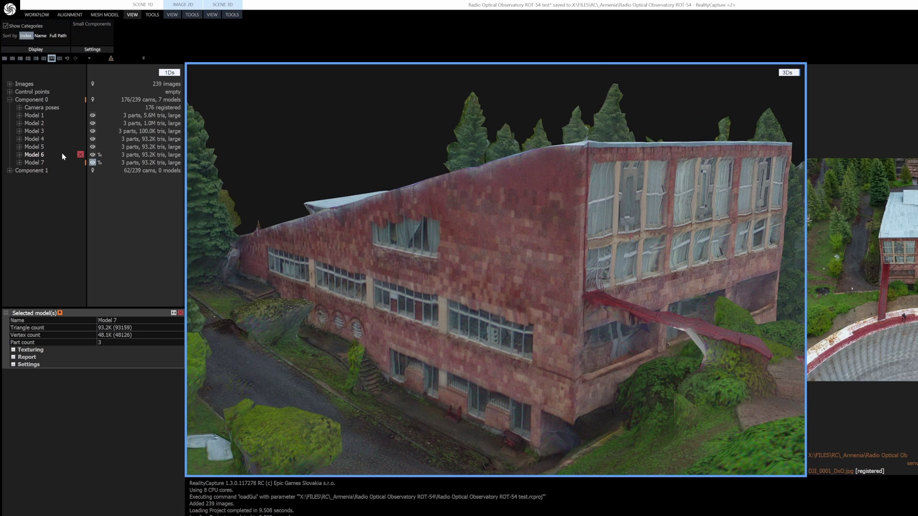
pyautogui.scroll(2, 571, 284)
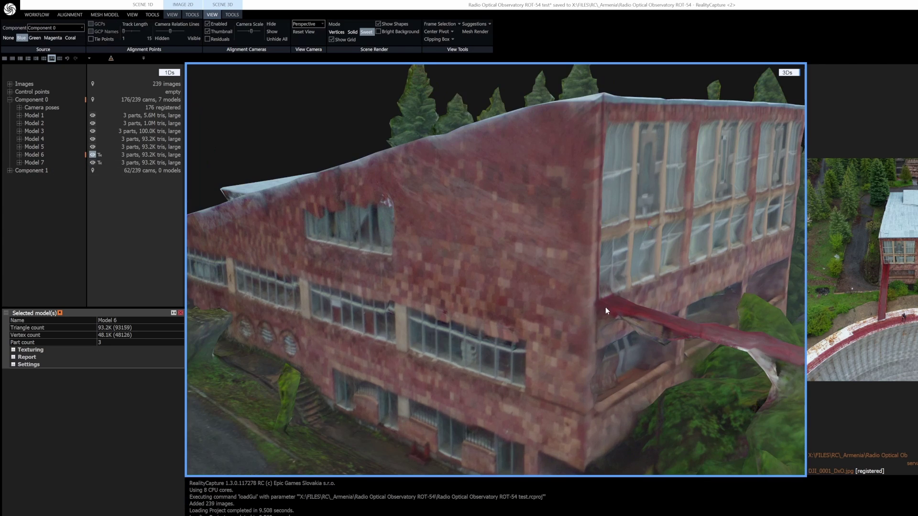
pyautogui.moveTo(605, 308); pyautogui.dragTo(588, 315, button='right')
pyautogui.click(54, 164)
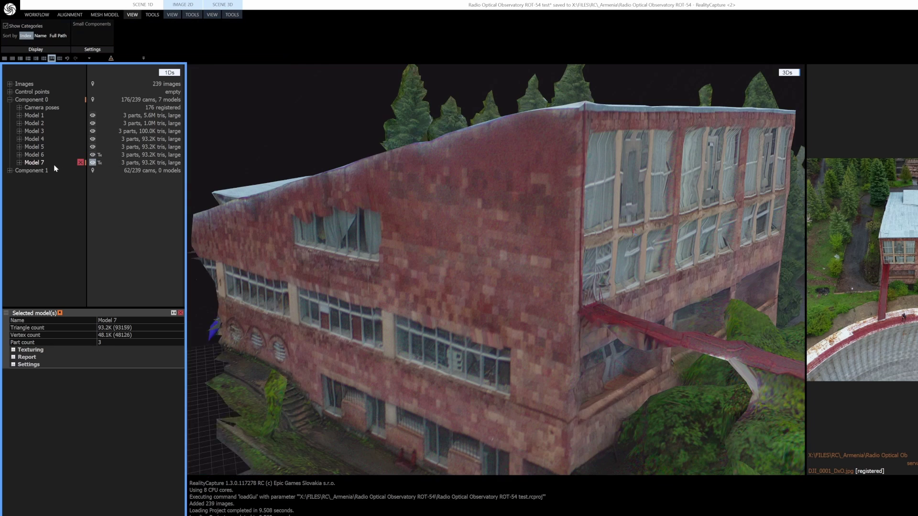
pyautogui.click(56, 155)
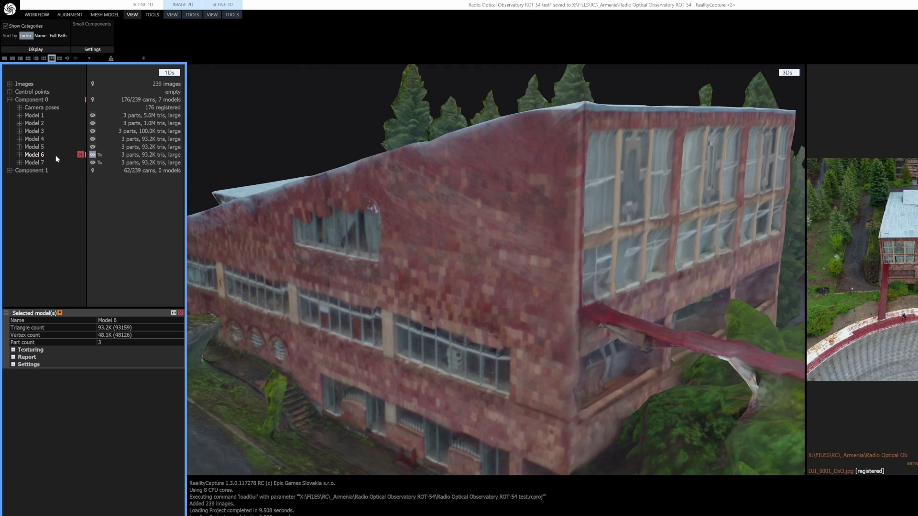
pyautogui.click(56, 162)
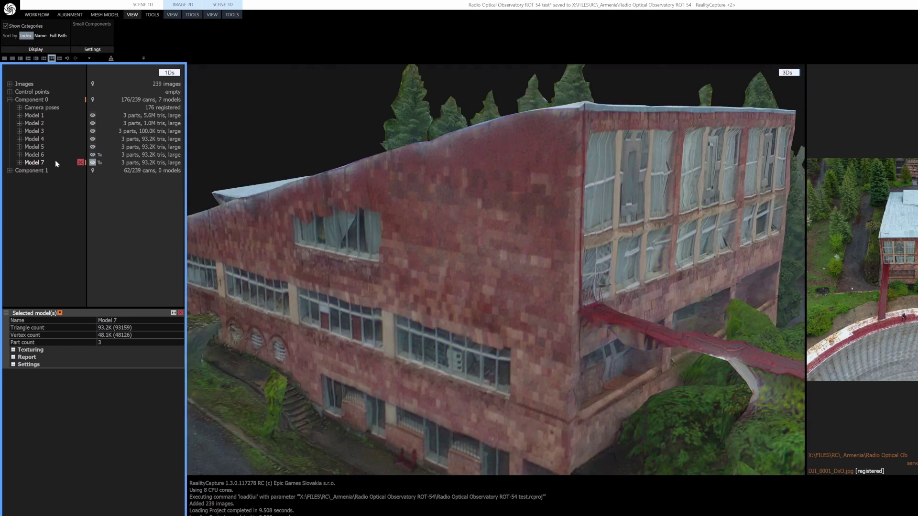
pyautogui.click(55, 156)
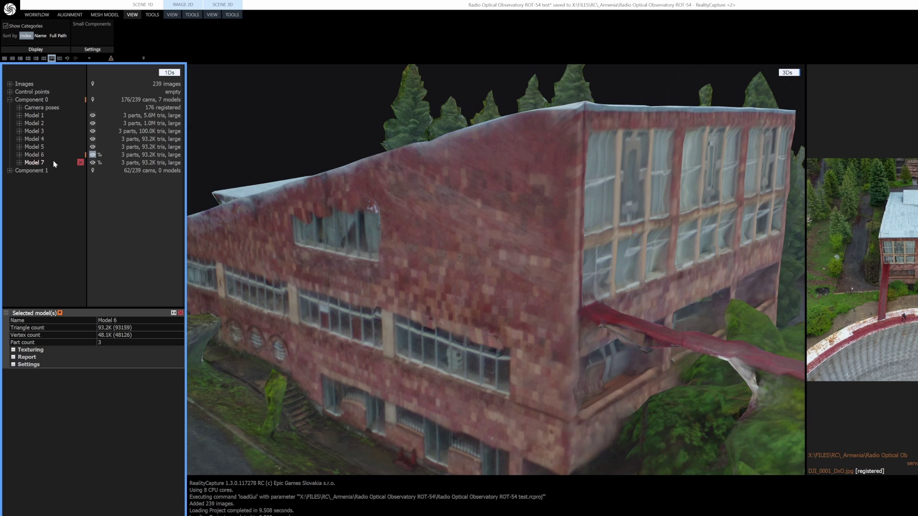
pyautogui.click(53, 161)
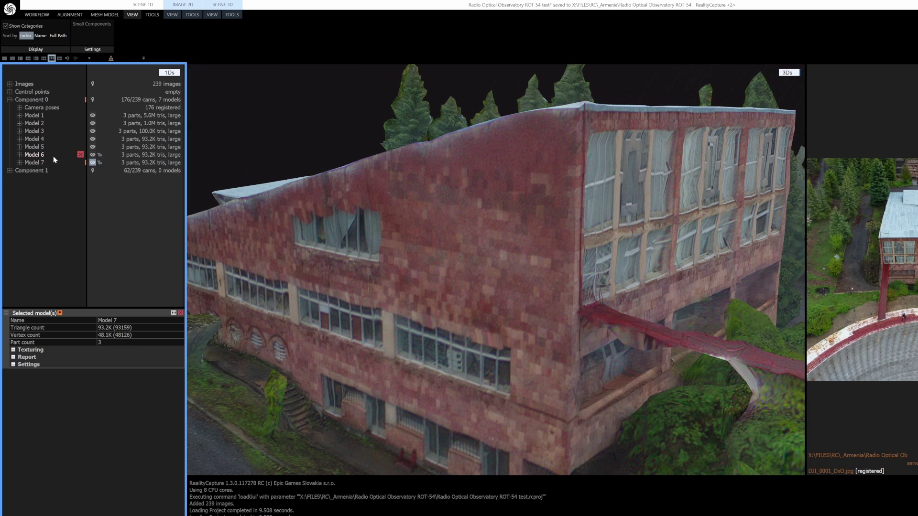
pyautogui.click(54, 156)
pyautogui.click(51, 161)
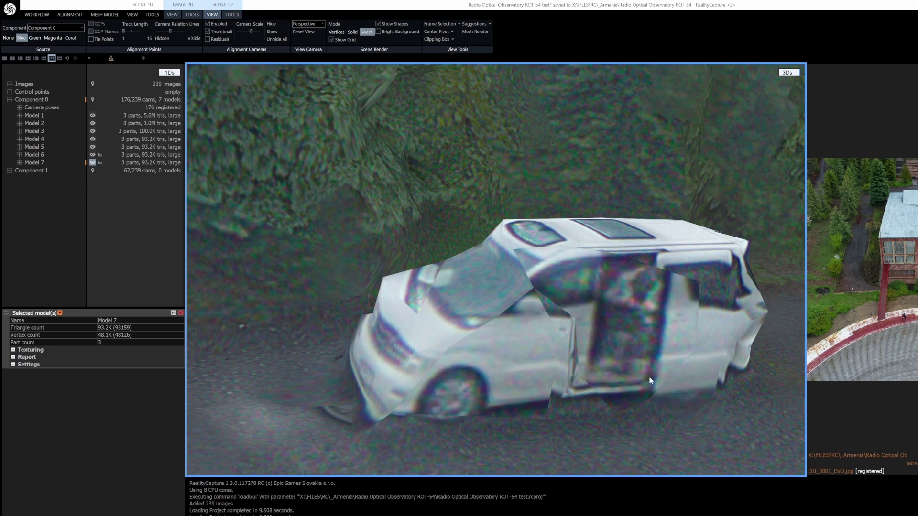
# Inspect the side of the white van on the road on Model 7 and compare it with Model 6
pyautogui.moveTo(650, 377); pyautogui.dragTo(611, 323)
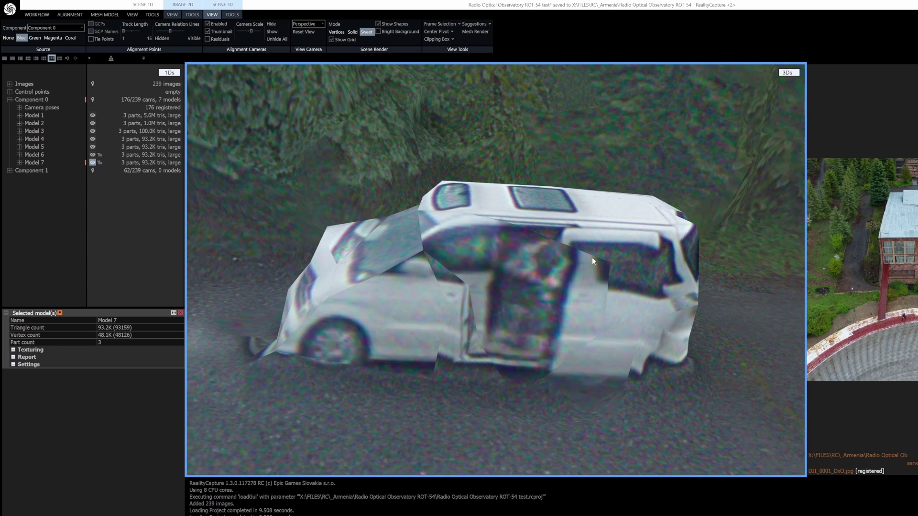
pyautogui.scroll(-3, 605, 286)
pyautogui.scroll(3, 603, 291)
pyautogui.moveTo(512, 390); pyautogui.dragTo(535, 312, button='middle')
pyautogui.scroll(-4, 537, 305)
pyautogui.scroll(2, 537, 304)
pyautogui.scroll(-3, 534, 309)
pyautogui.scroll(3, 541, 276)
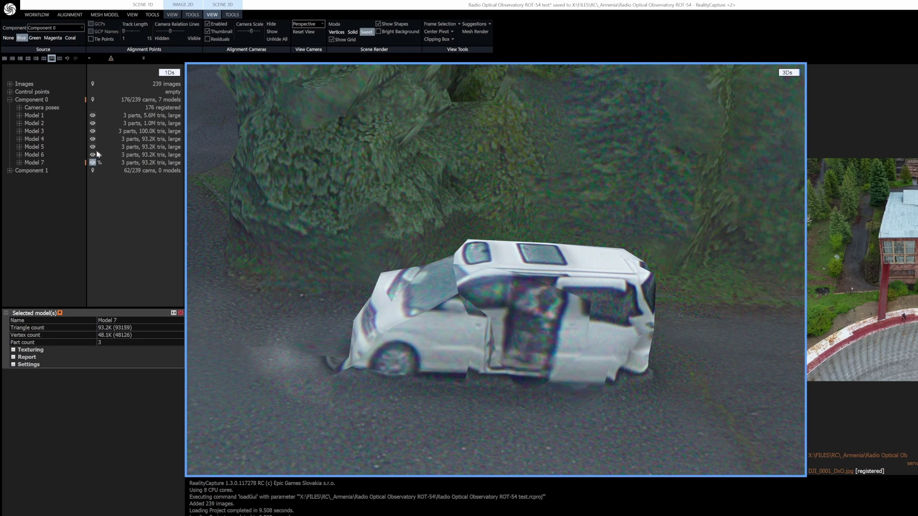
pyautogui.click(56, 155)
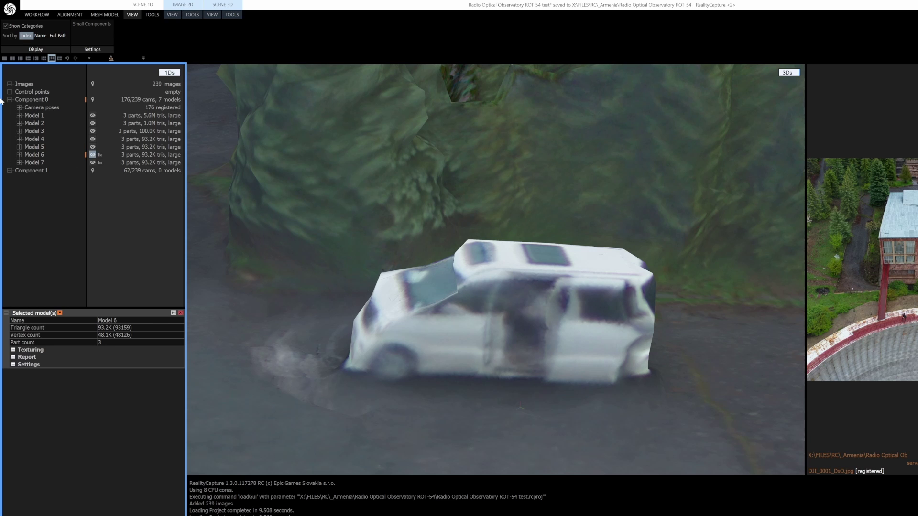
pyautogui.click(35, 162)
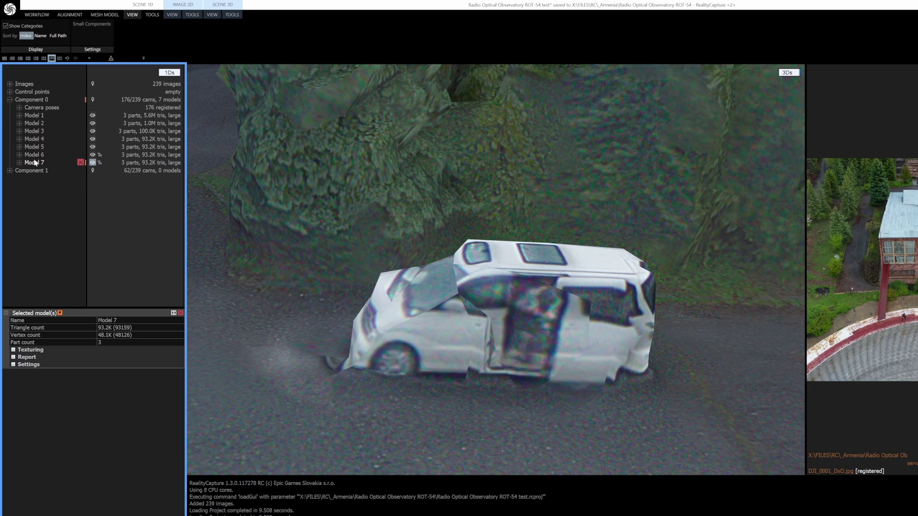
# Compare the white van's rear and the road around it on Model 7 and Model 6, ending on Model 6
pyautogui.click(505, 367)
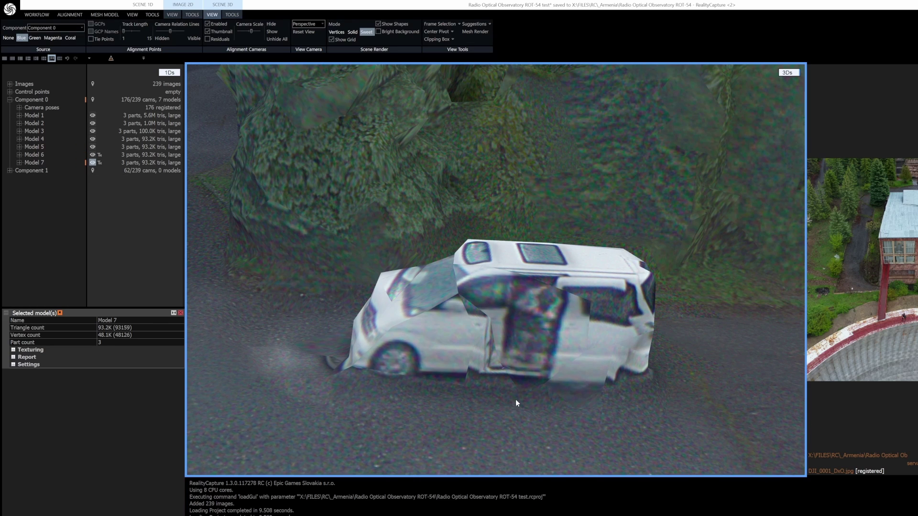
pyautogui.moveTo(516, 400); pyautogui.dragTo(675, 305)
pyautogui.click(42, 163)
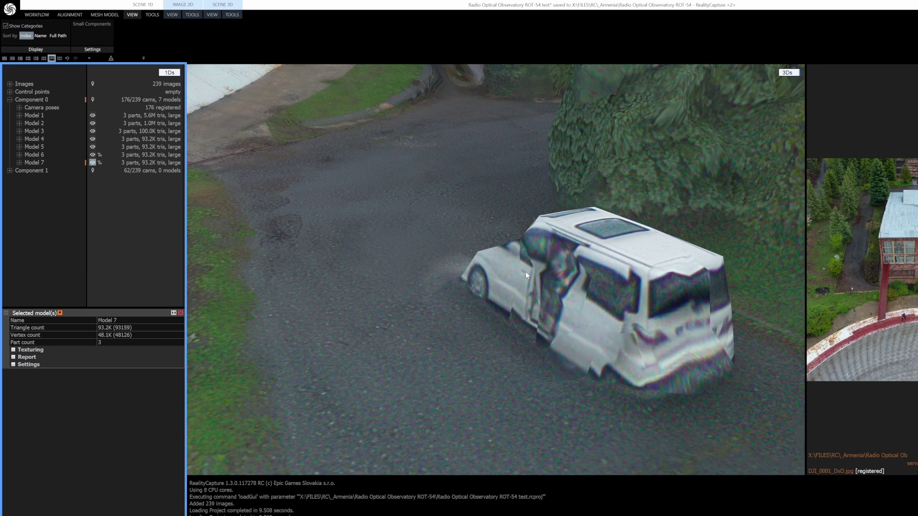
pyautogui.moveTo(526, 272)
pyautogui.mouseDown()
pyautogui.moveTo(457, 262)
pyautogui.moveTo(515, 264)
pyautogui.mouseUp()
pyautogui.click(46, 155)
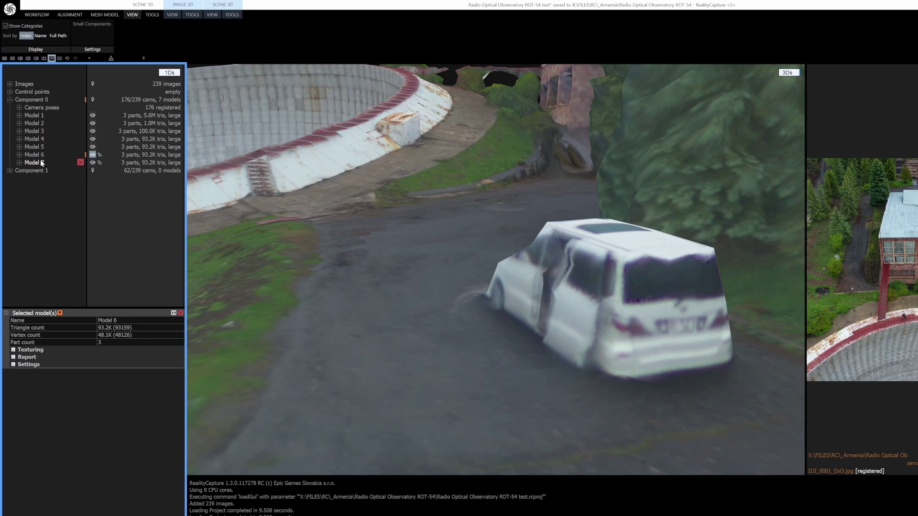
pyautogui.click(42, 163)
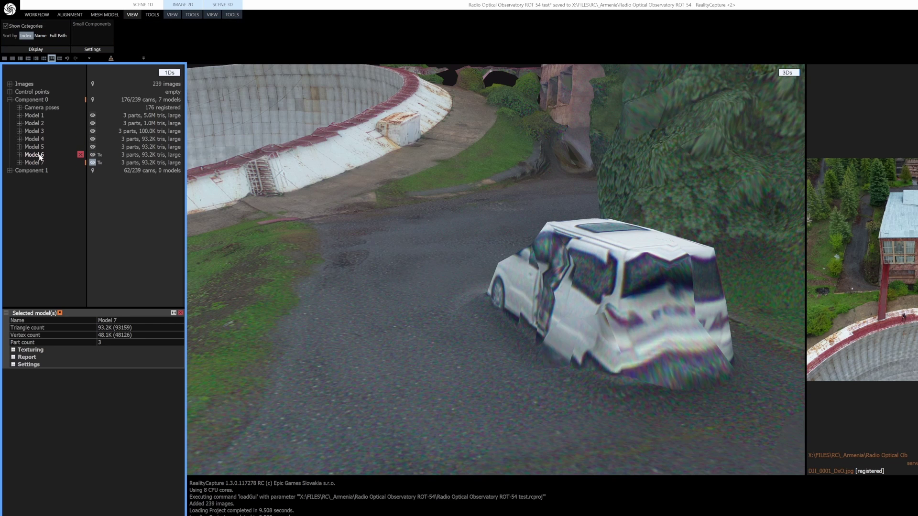
pyautogui.click(38, 159)
pyautogui.click(41, 155)
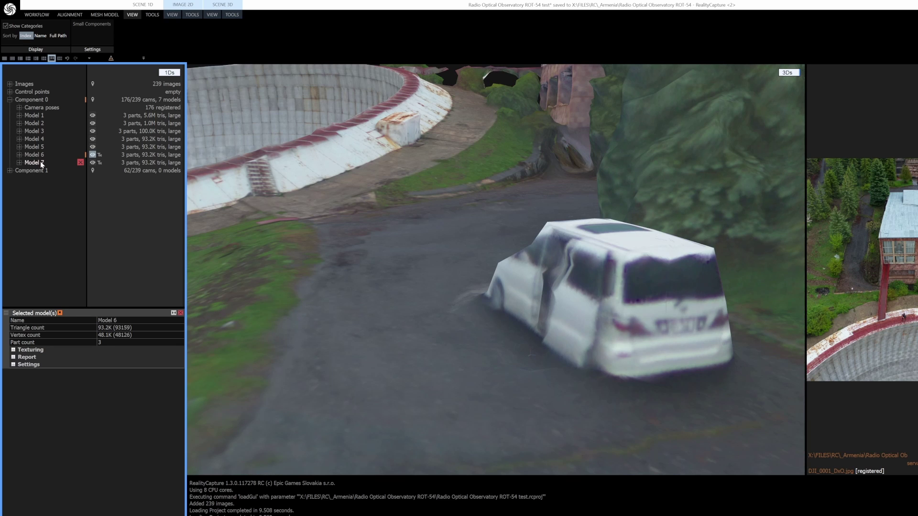
# Compare the white van on Model 7 and Model 6, then survey the whole dish and its surroundings on Model 7
pyautogui.click(41, 163)
pyautogui.click(42, 155)
pyautogui.click(41, 163)
pyautogui.scroll(3, 248, 190)
pyautogui.moveTo(253, 194); pyautogui.dragTo(465, 314)
pyautogui.scroll(-6, 336, 282)
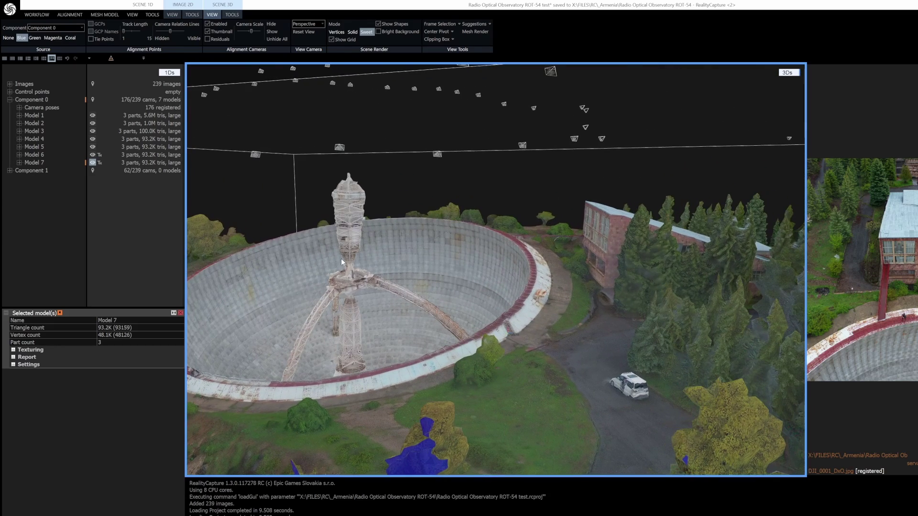
pyautogui.moveTo(341, 261); pyautogui.dragTo(435, 295)
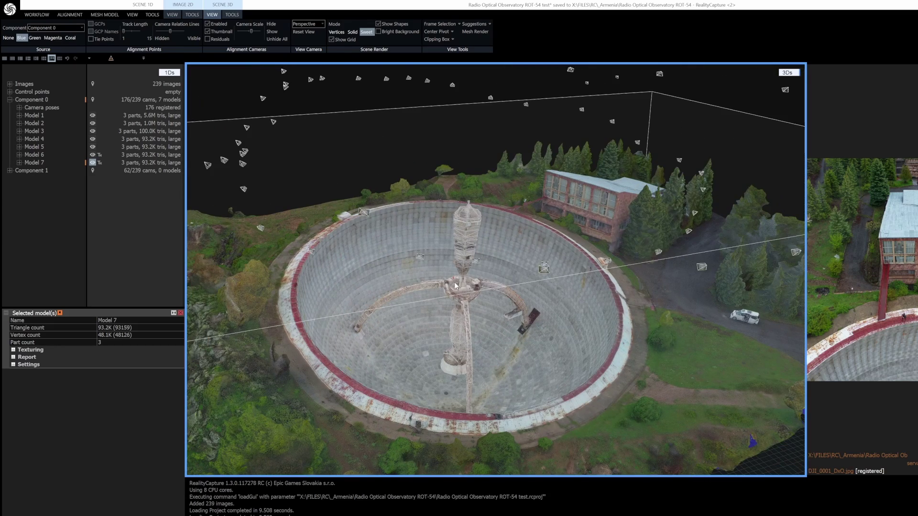
# Switch to the web browser, show the RealityCapture 1.3.0.117278 Release Notes page, and widen the browser window over the façade project
pyautogui.hotkey('alt', 'Tab')
pyautogui.hotkey('alt', 'Tab')
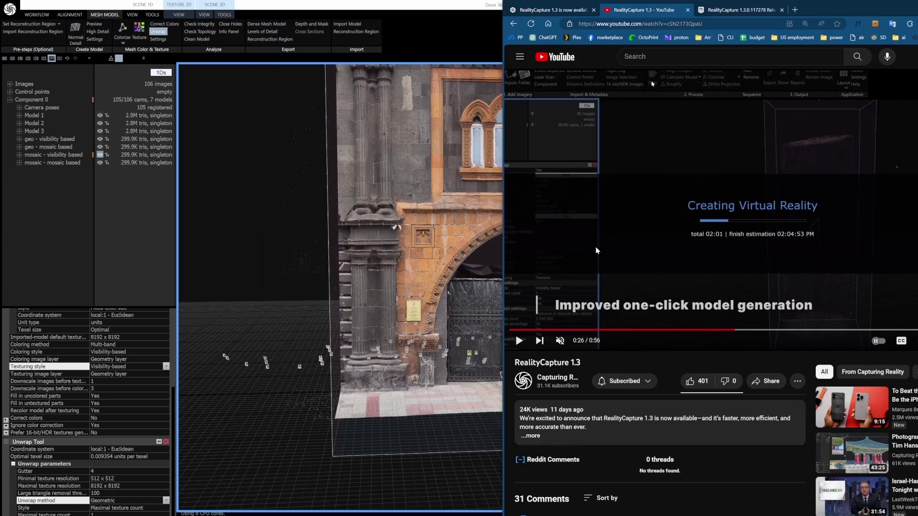
pyautogui.click(741, 9)
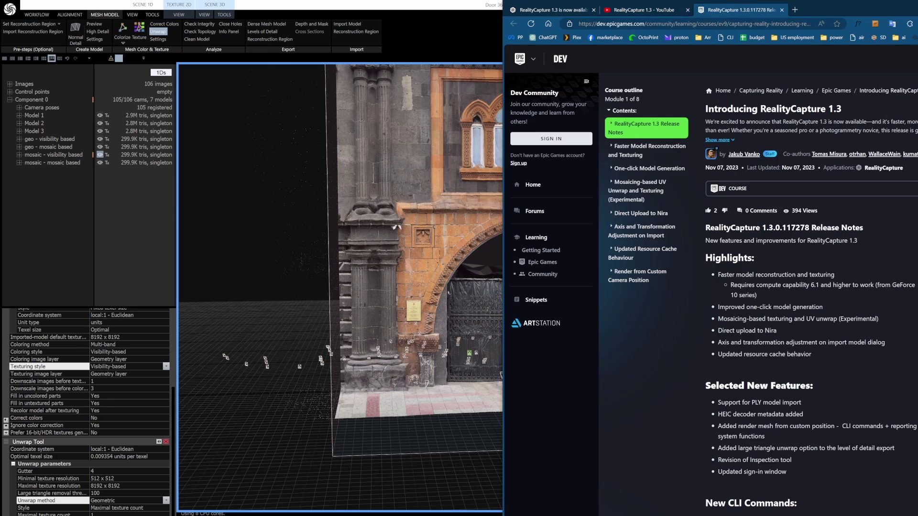
pyautogui.click(714, 24)
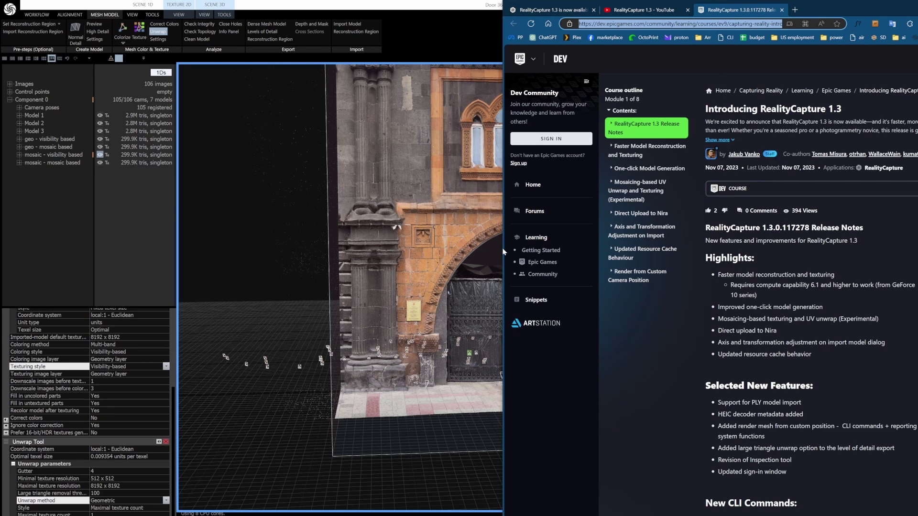
pyautogui.moveTo(501, 249); pyautogui.dragTo(250, 248)
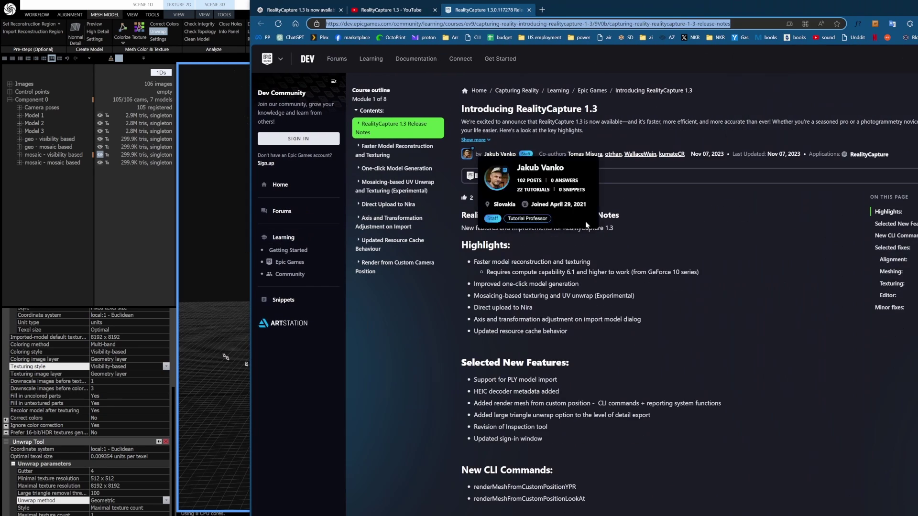
# Review the release notes from the highlights through the selected and minor fixes, returning to the highlights
pyautogui.moveTo(610, 295); pyautogui.dragTo(588, 507)
pyautogui.click(625, 237)
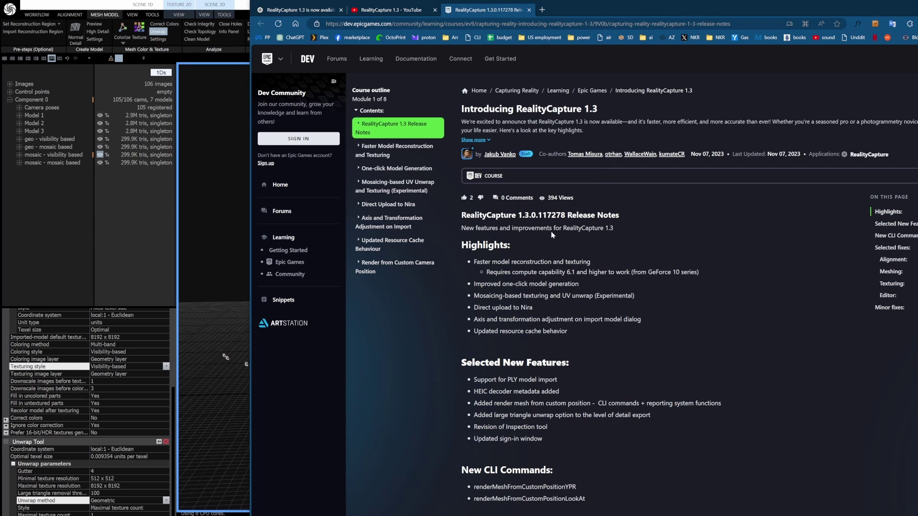
pyautogui.click(592, 23)
pyautogui.scroll(-12, 568, 301)
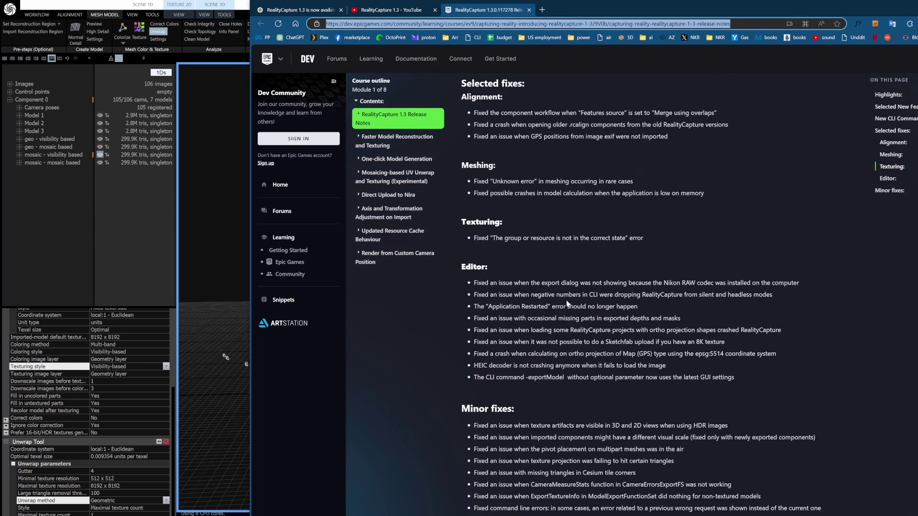
pyautogui.scroll(20, 547, 287)
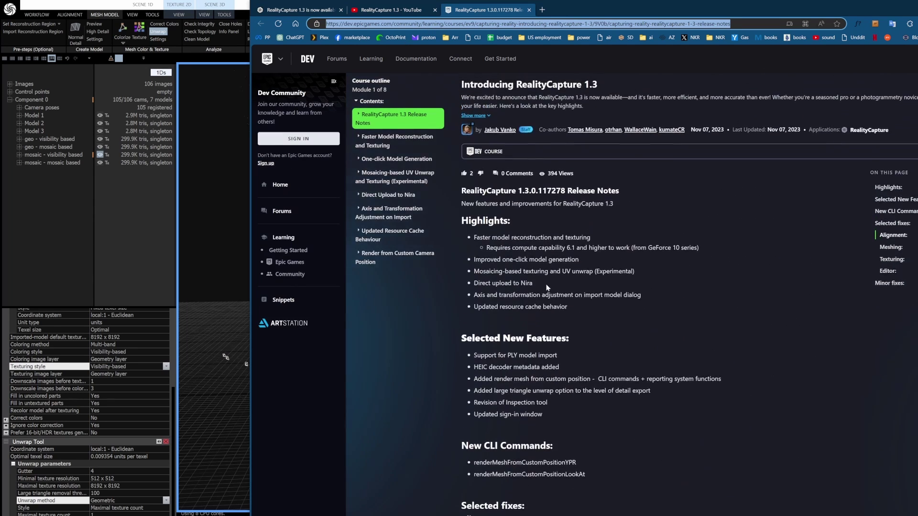